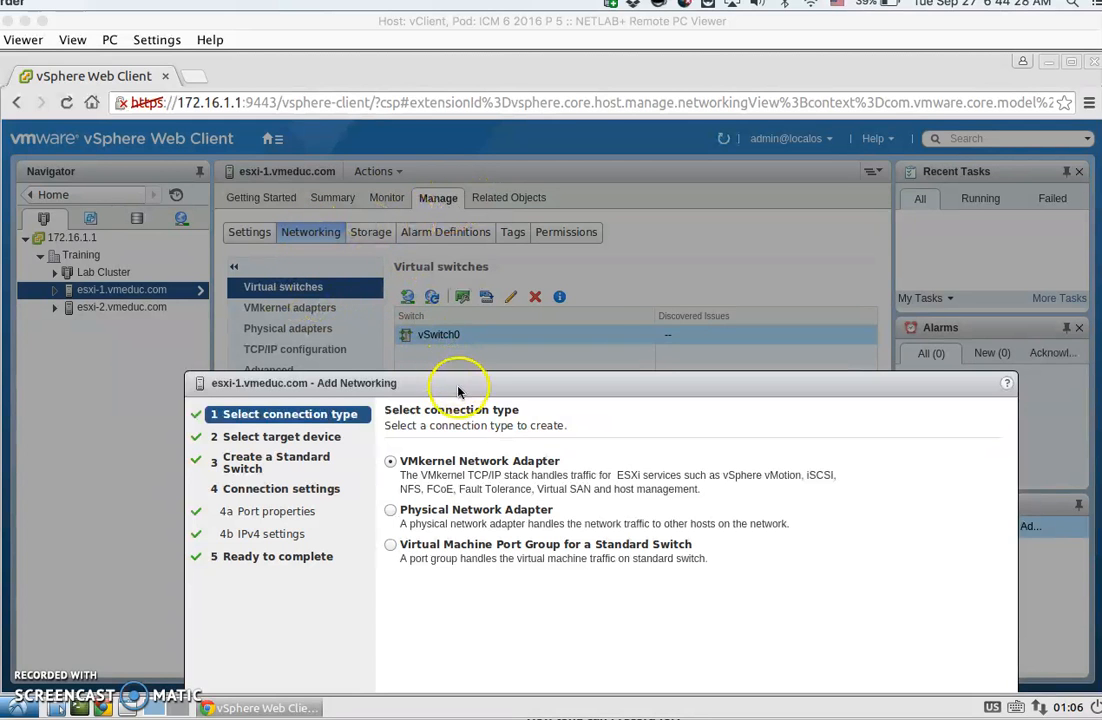
- Add a VMkernel adapter labelled vMotion to esxi-1 on a new standard switch, using vmnic2 and static IPv4 address 172.16.20.51
click(444, 187)
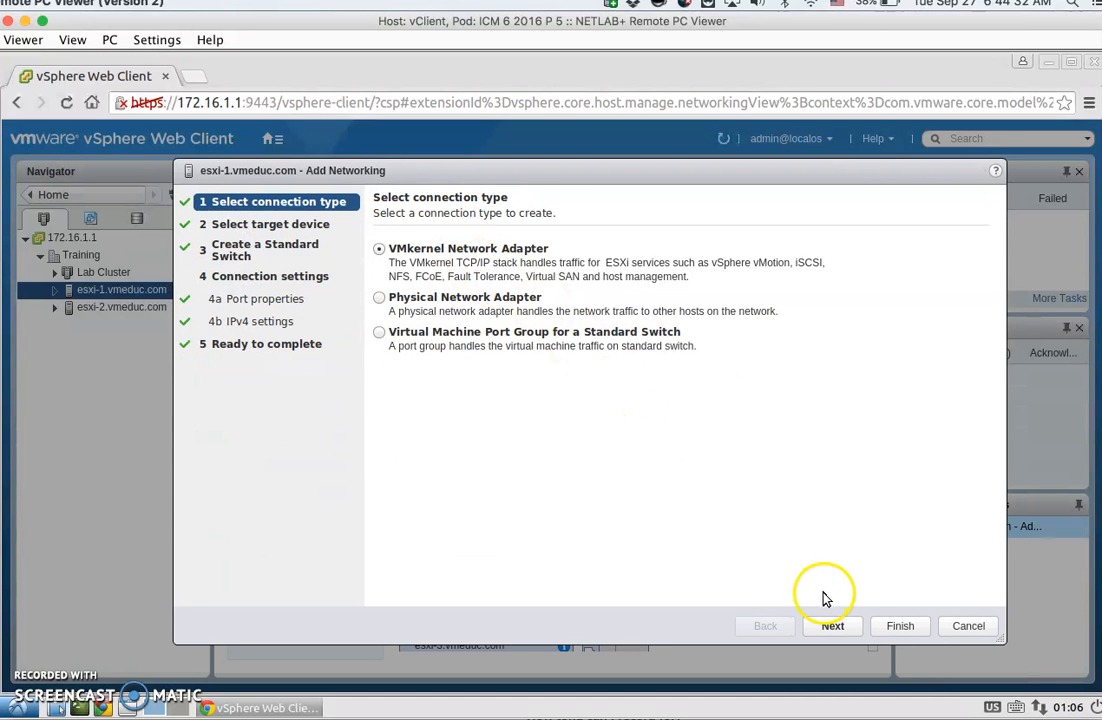
click(835, 626)
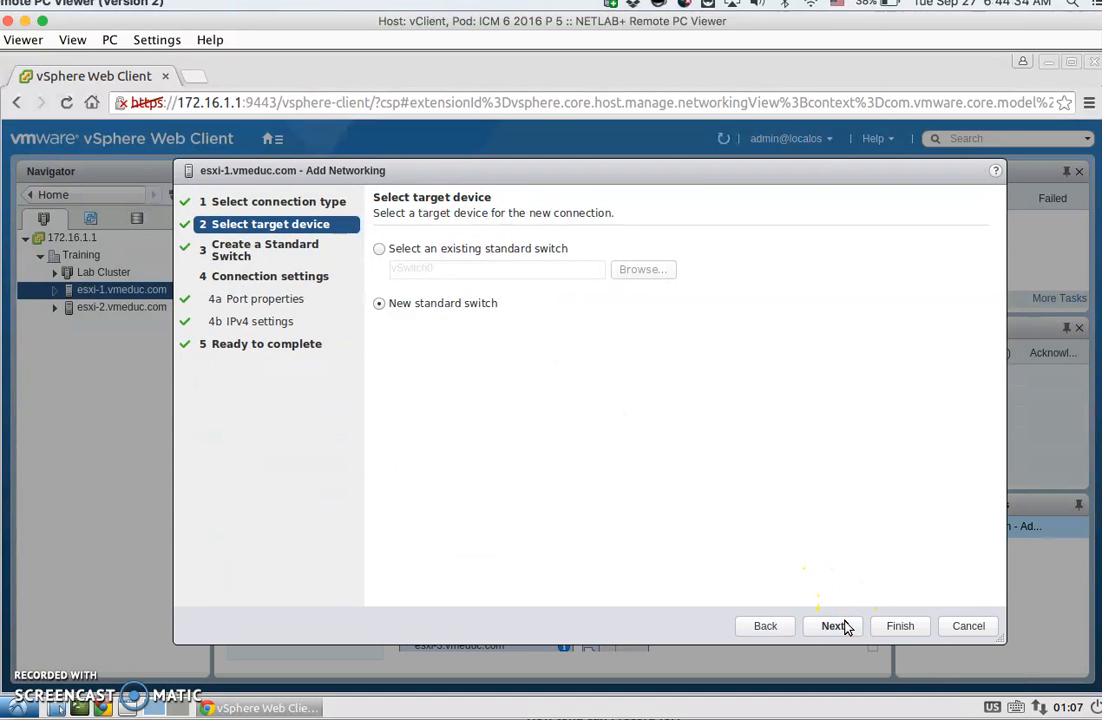
click(835, 626)
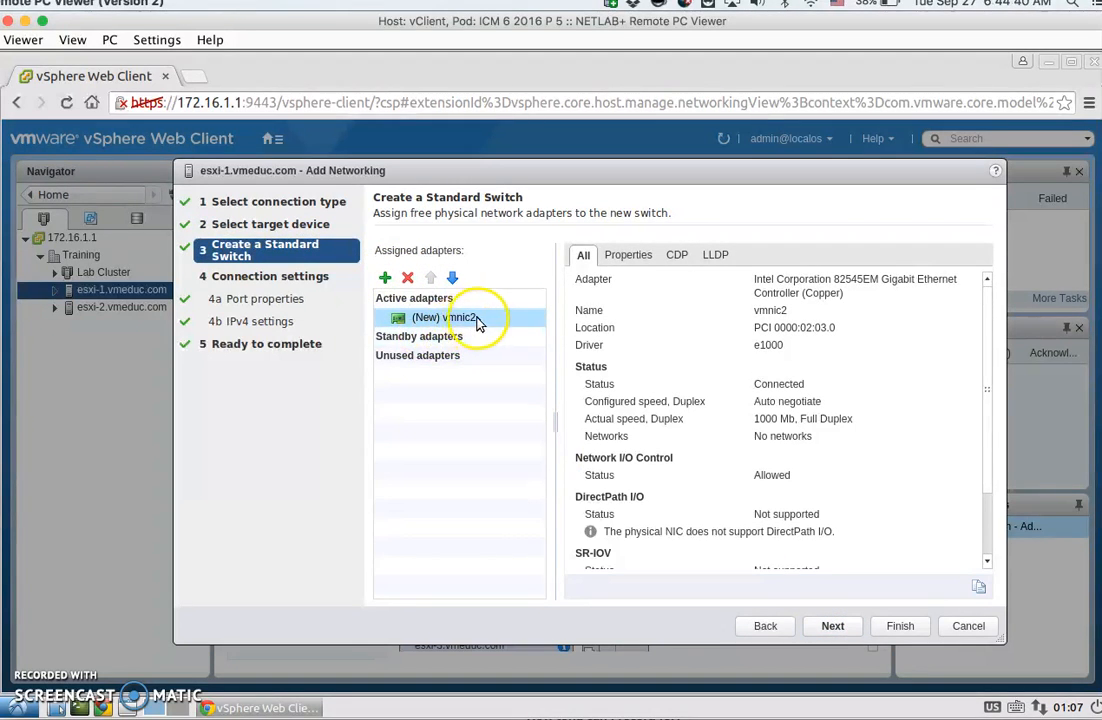
click(833, 627)
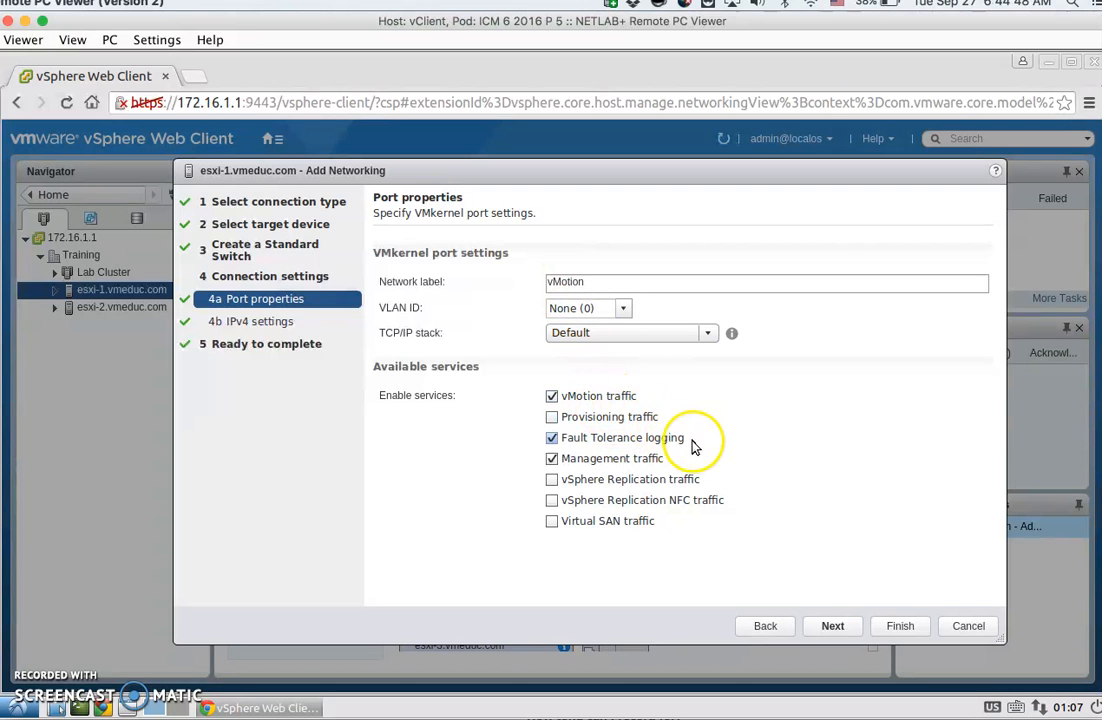
click(831, 622)
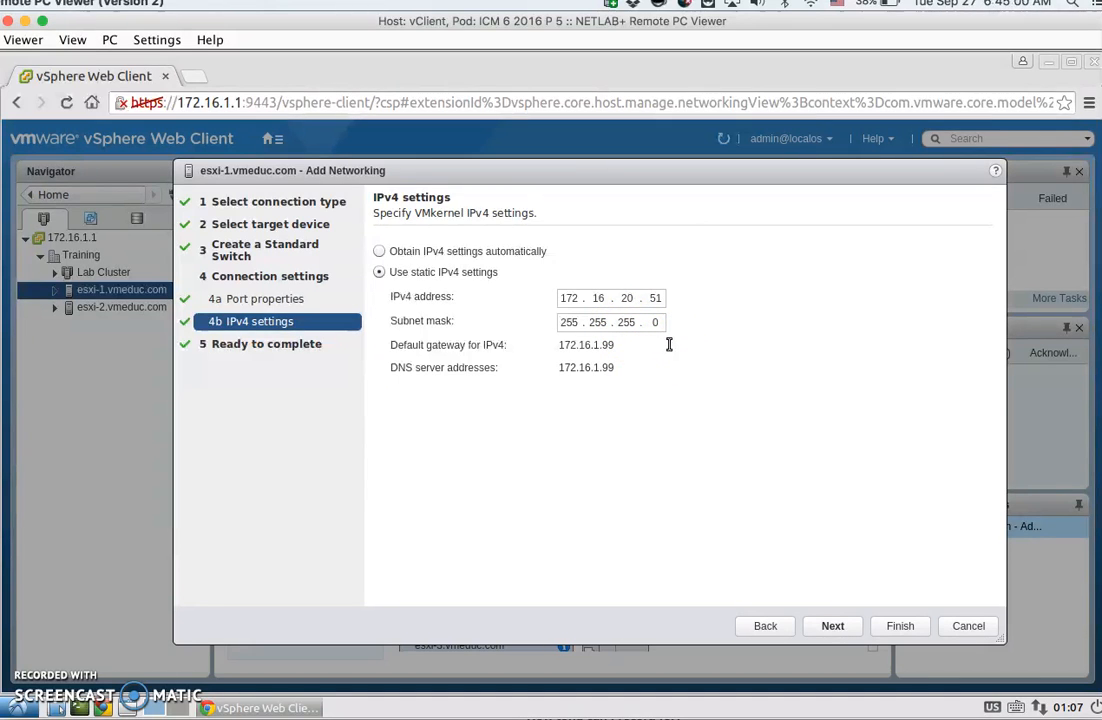
click(838, 626)
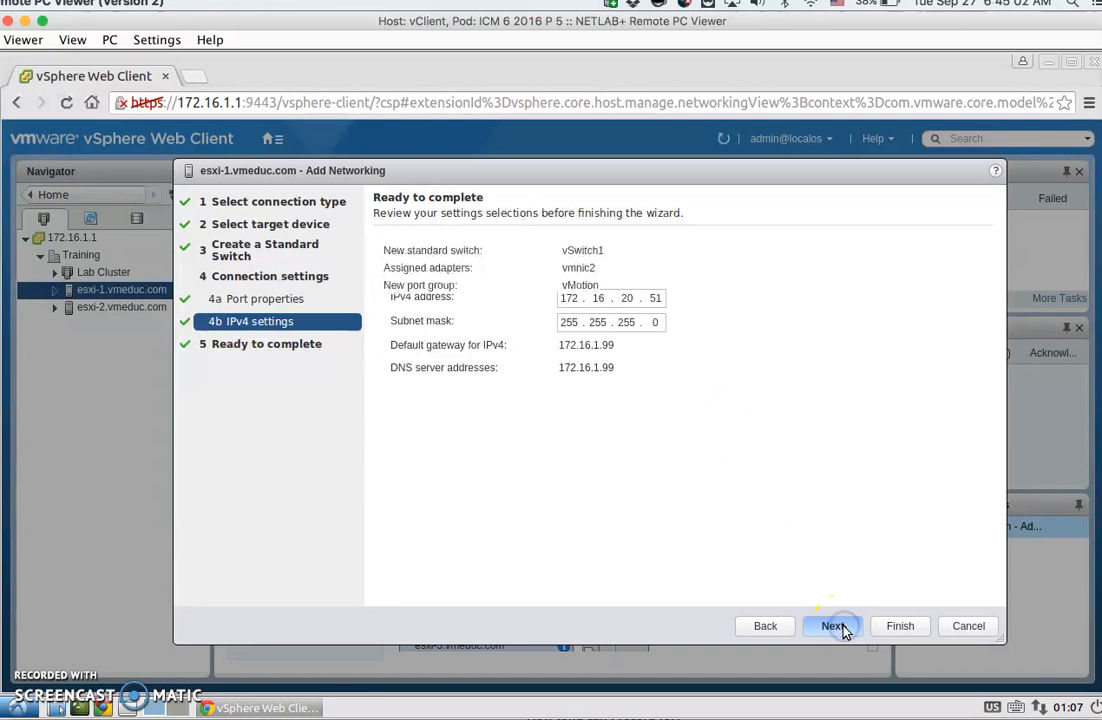
click(899, 626)
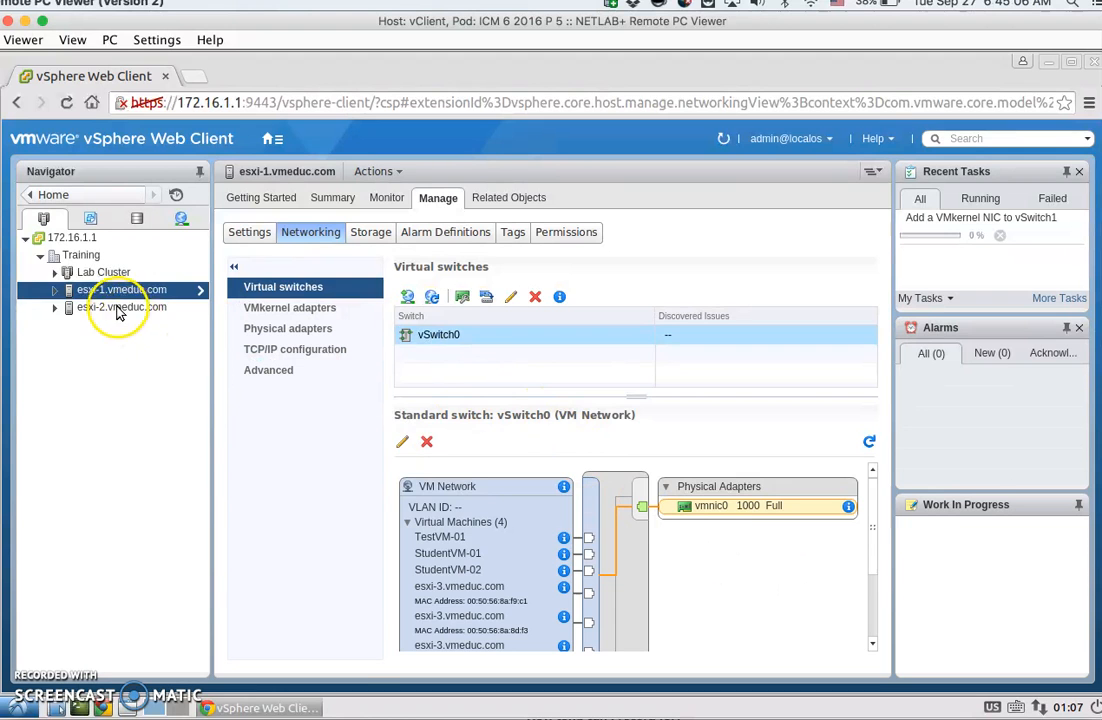
- Add the vMotion VMkernel adapter to esxi-2 on a new standard switch, using vmnic2 and static IPv4 address 172.16.20.52
click(118, 309)
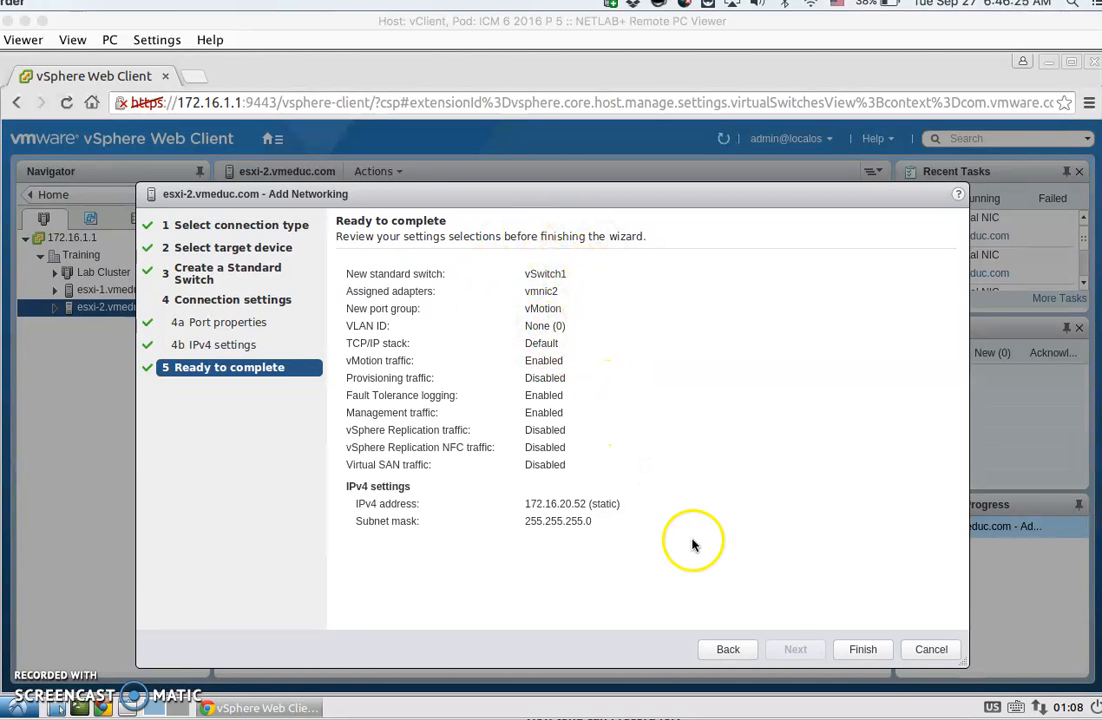
click(860, 649)
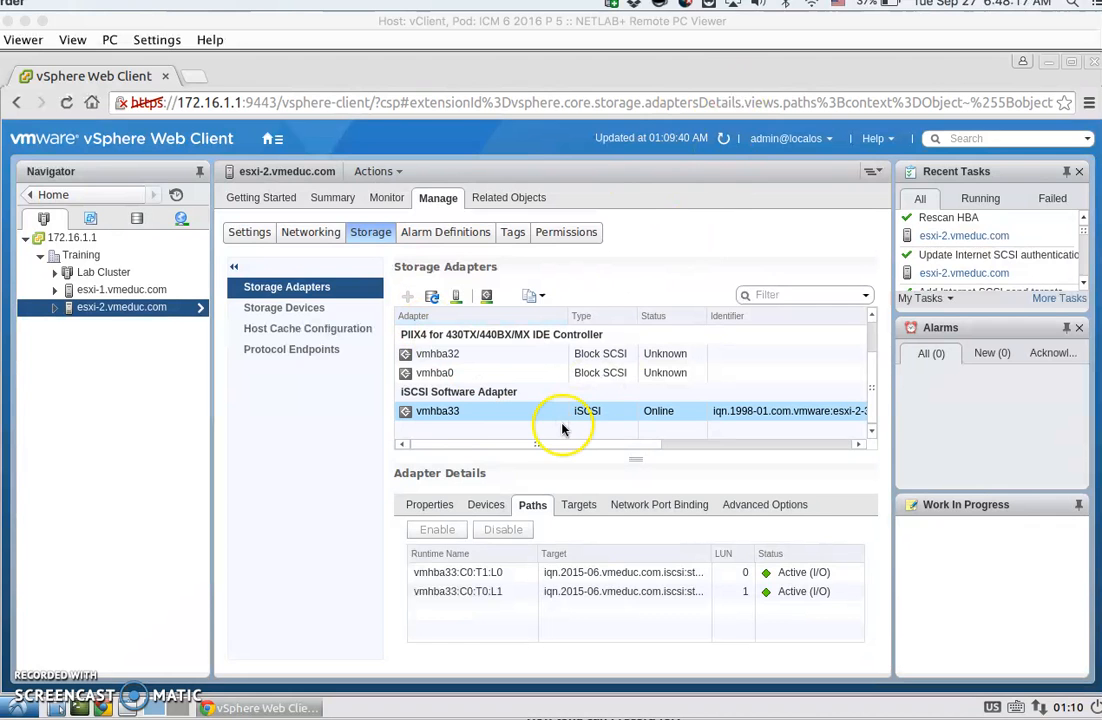
- Examine the properties, dynamic discovery targets and paths of the vmhba33 iSCSI software adapter on esxi-2
click(475, 418)
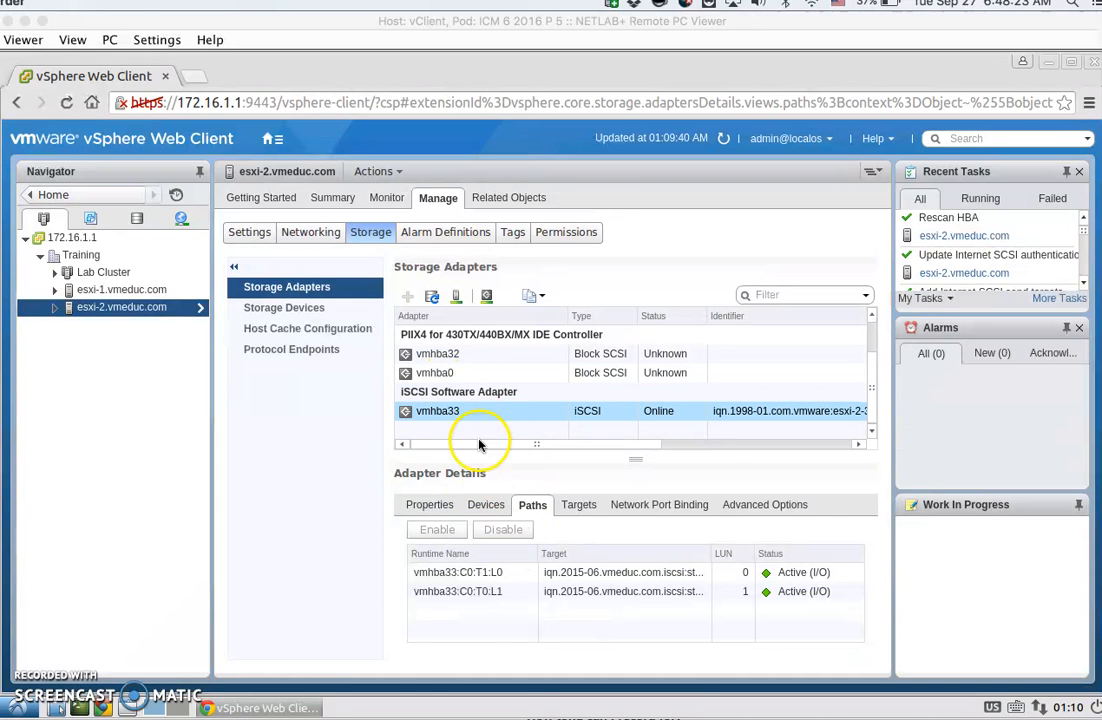
click(449, 512)
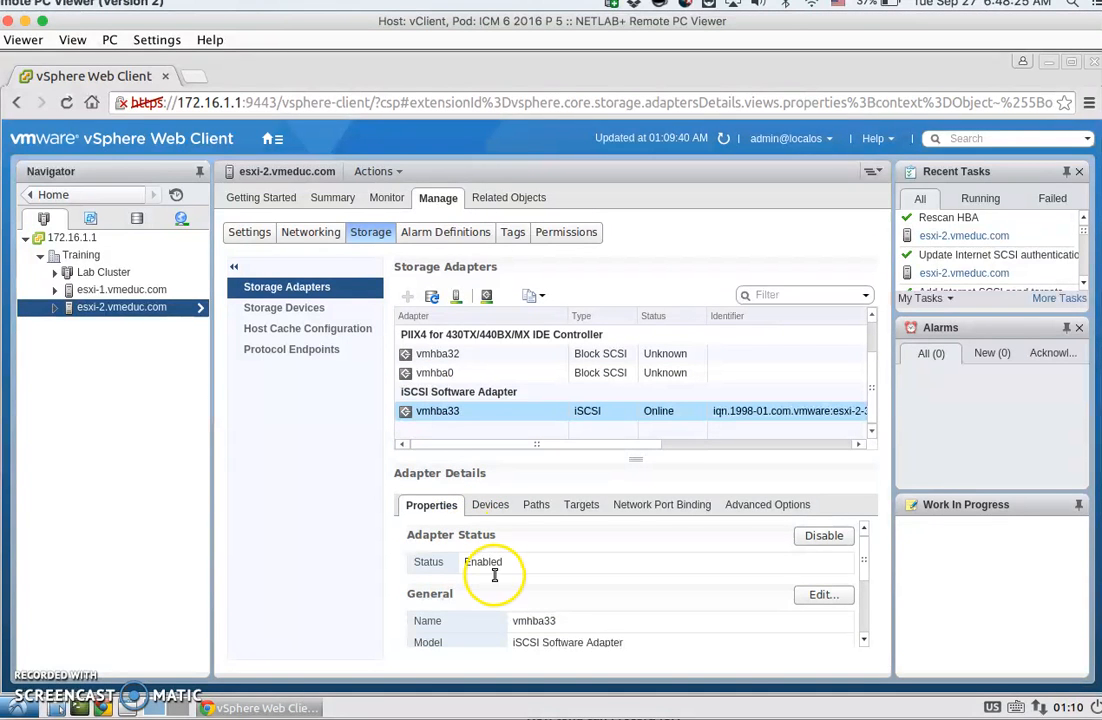
click(581, 504)
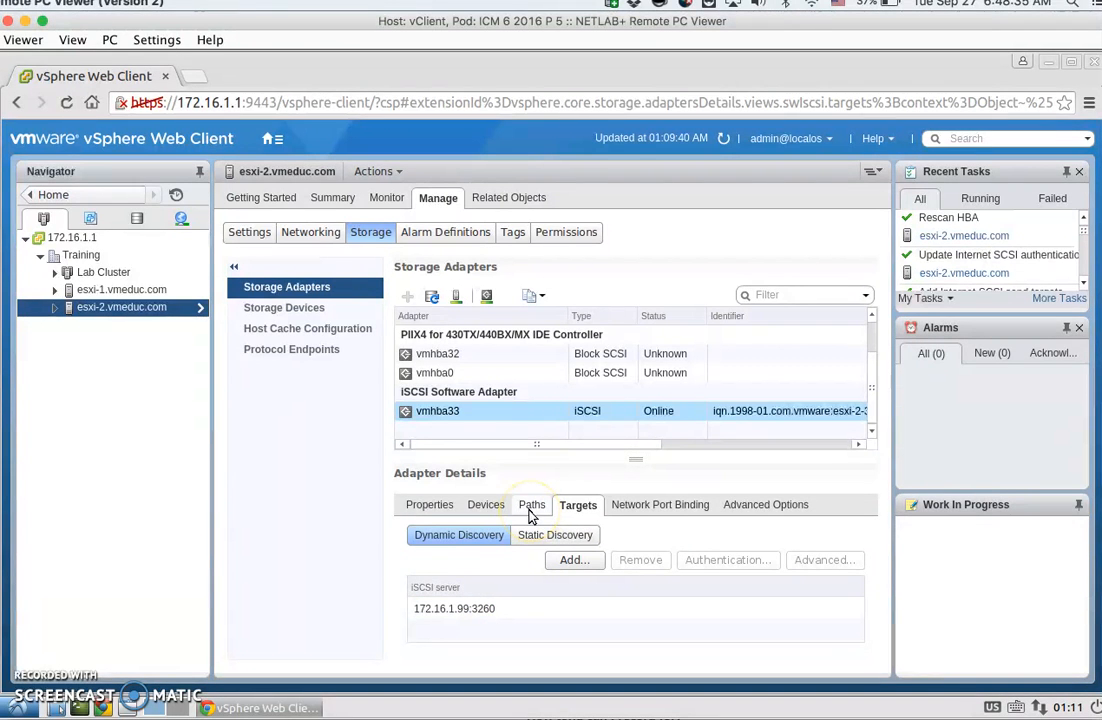
click(488, 300)
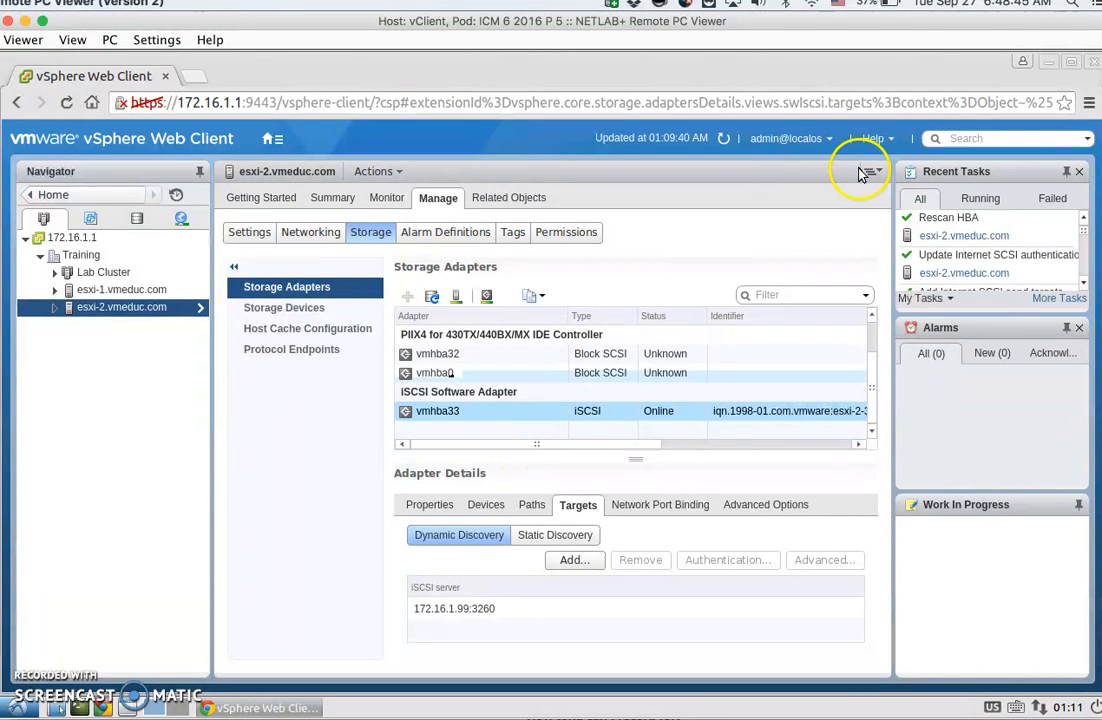
click(534, 504)
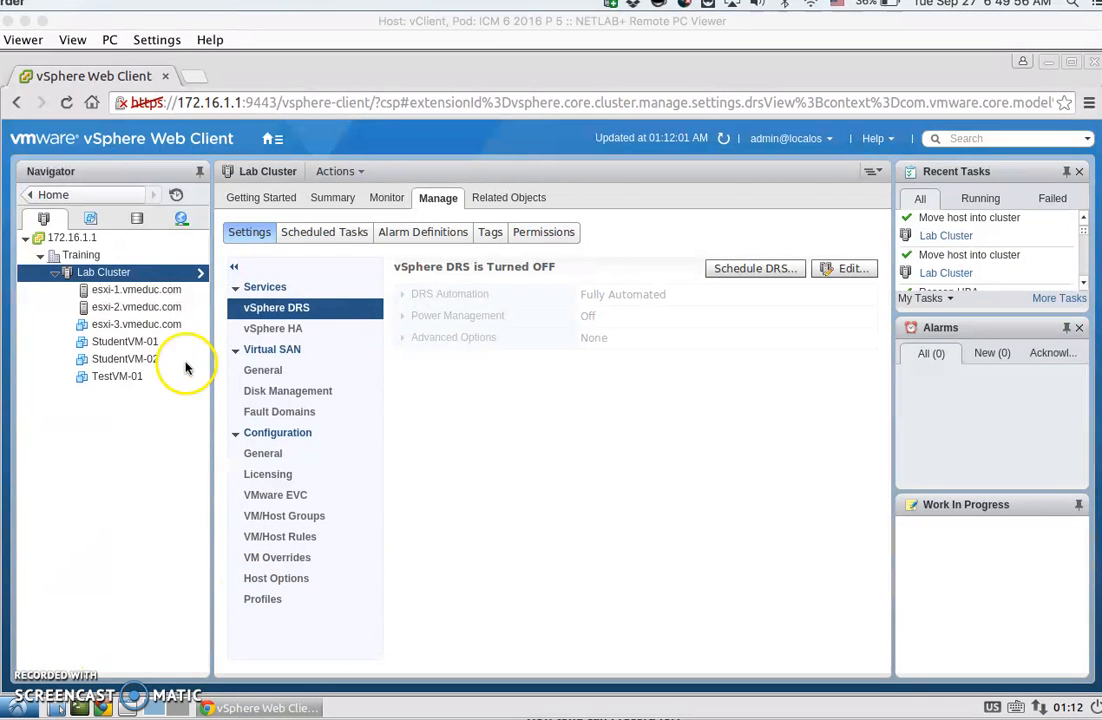
click(129, 298)
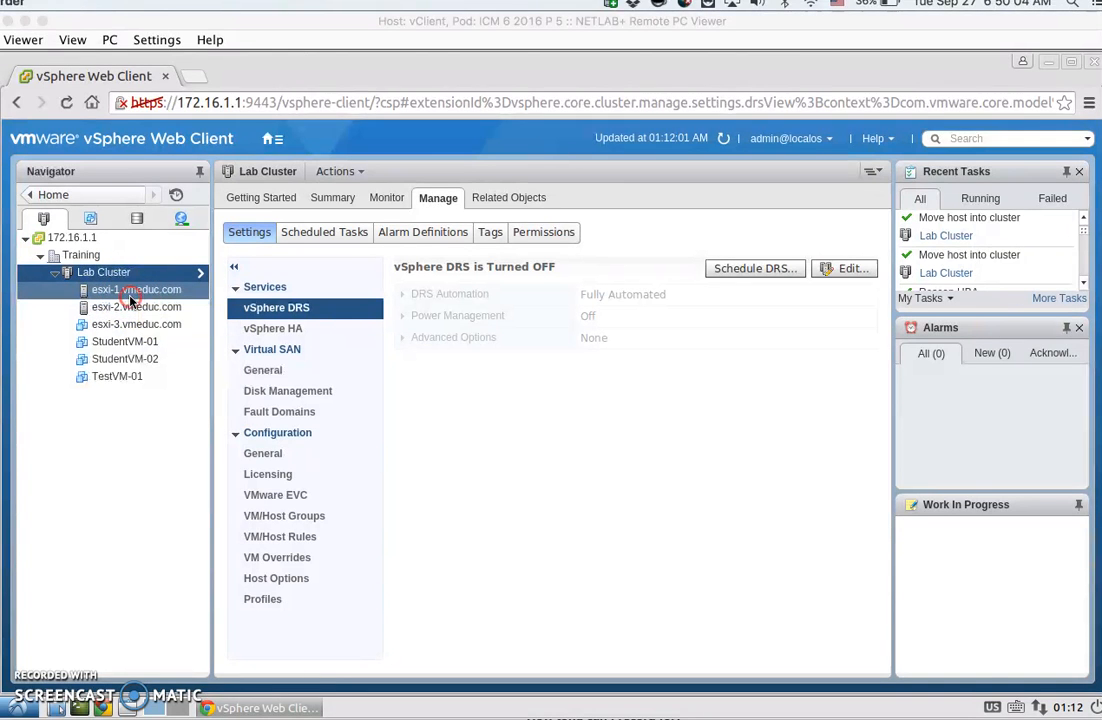
right_click(128, 292)
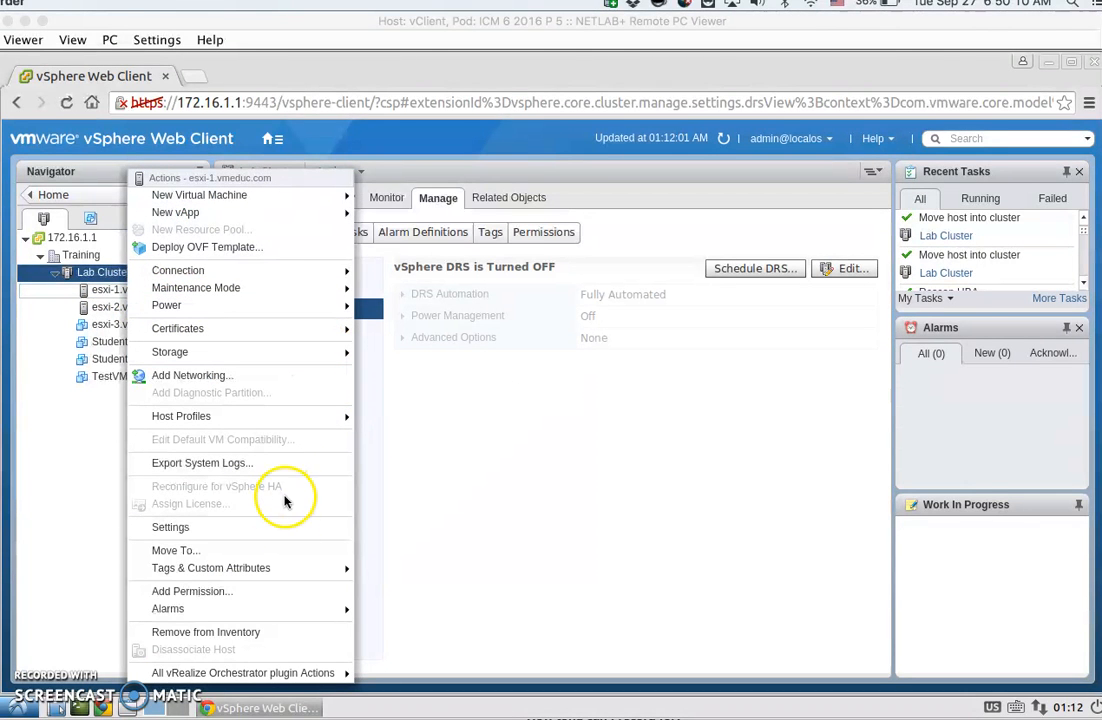
click(132, 290)
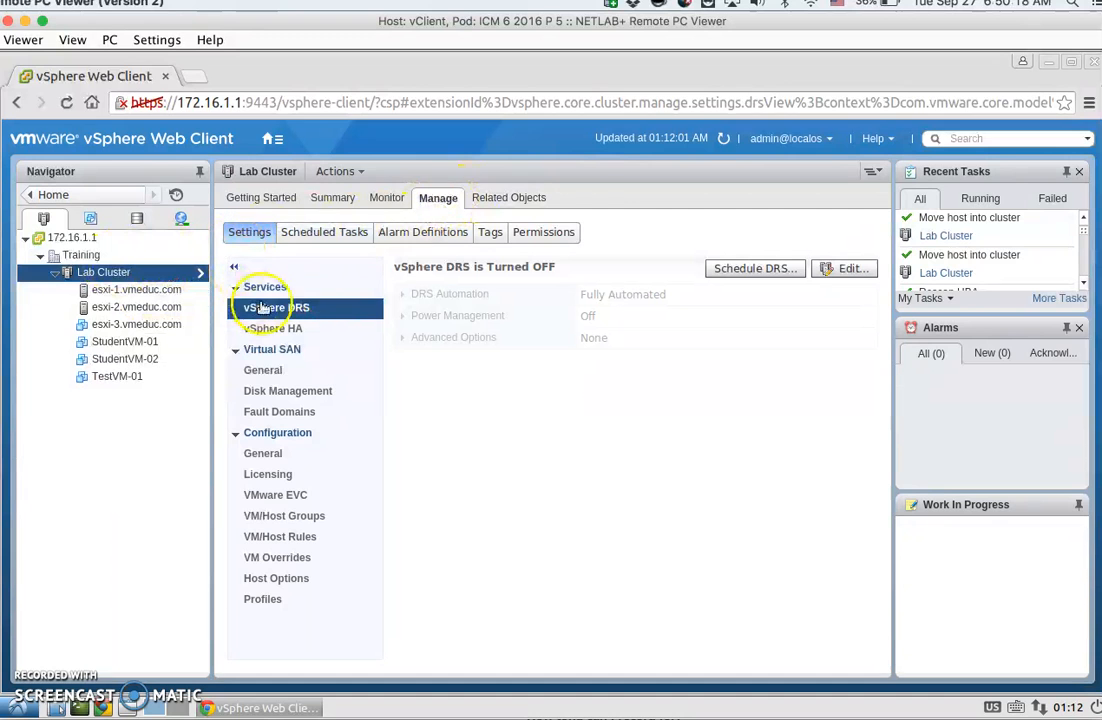
- Turn on vSphere DRS for Lab Cluster with Manual automation, the most aggressive migration threshold and individual virtual machine automation levels enabled
click(847, 270)
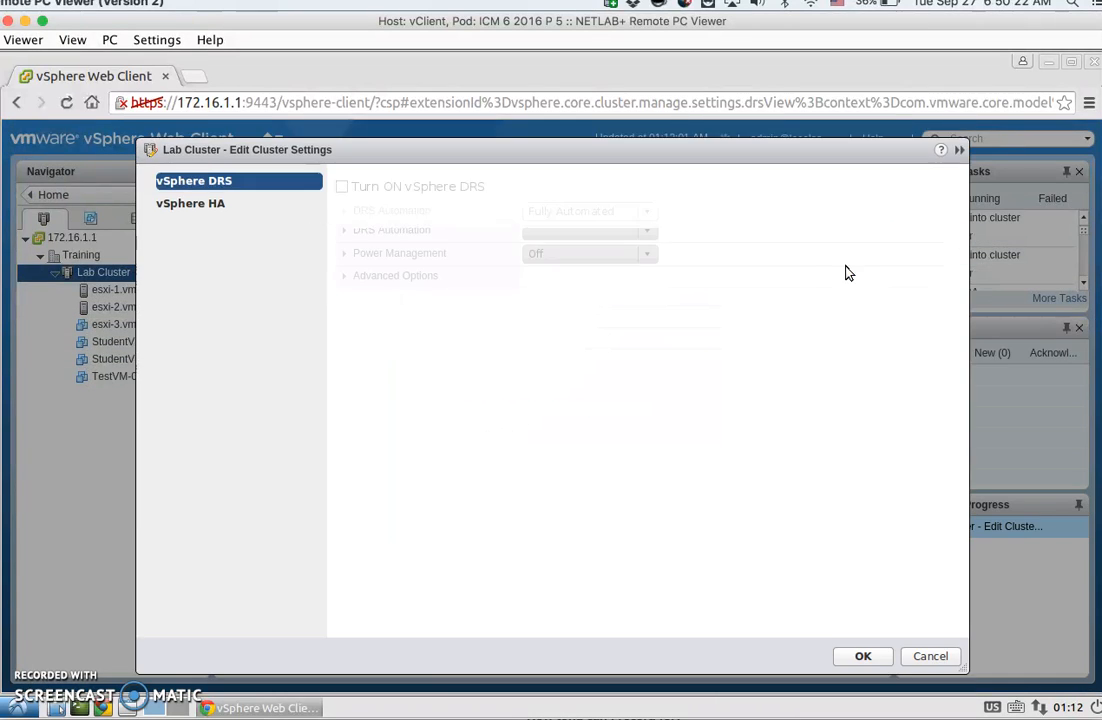
click(431, 187)
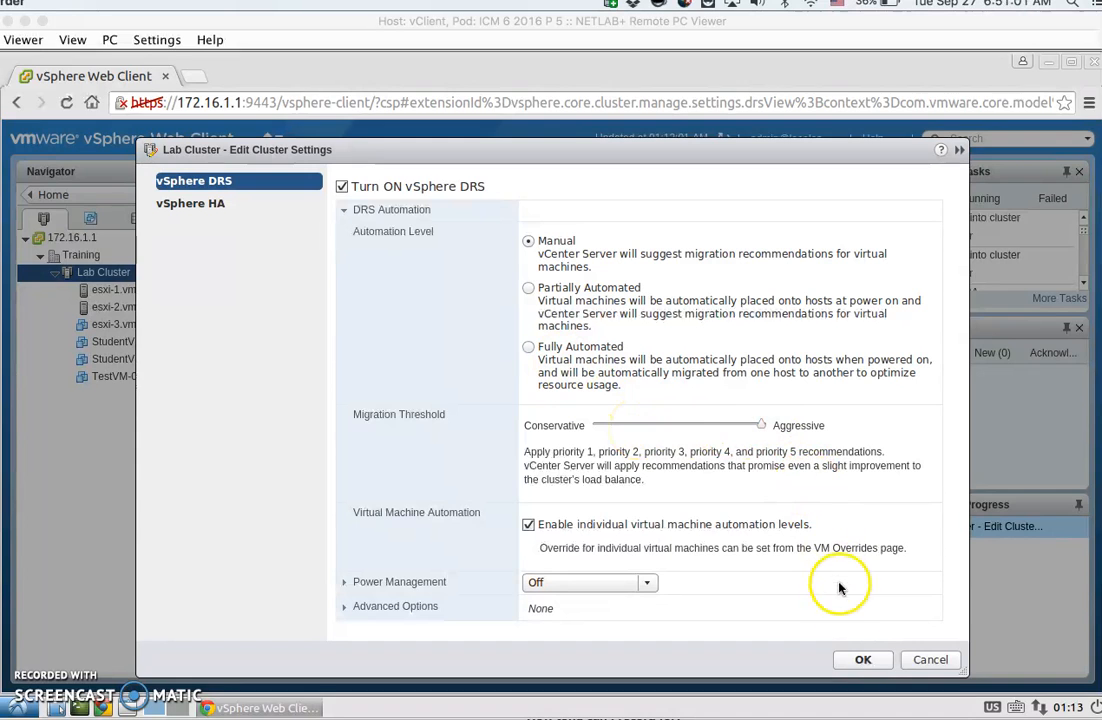
click(861, 663)
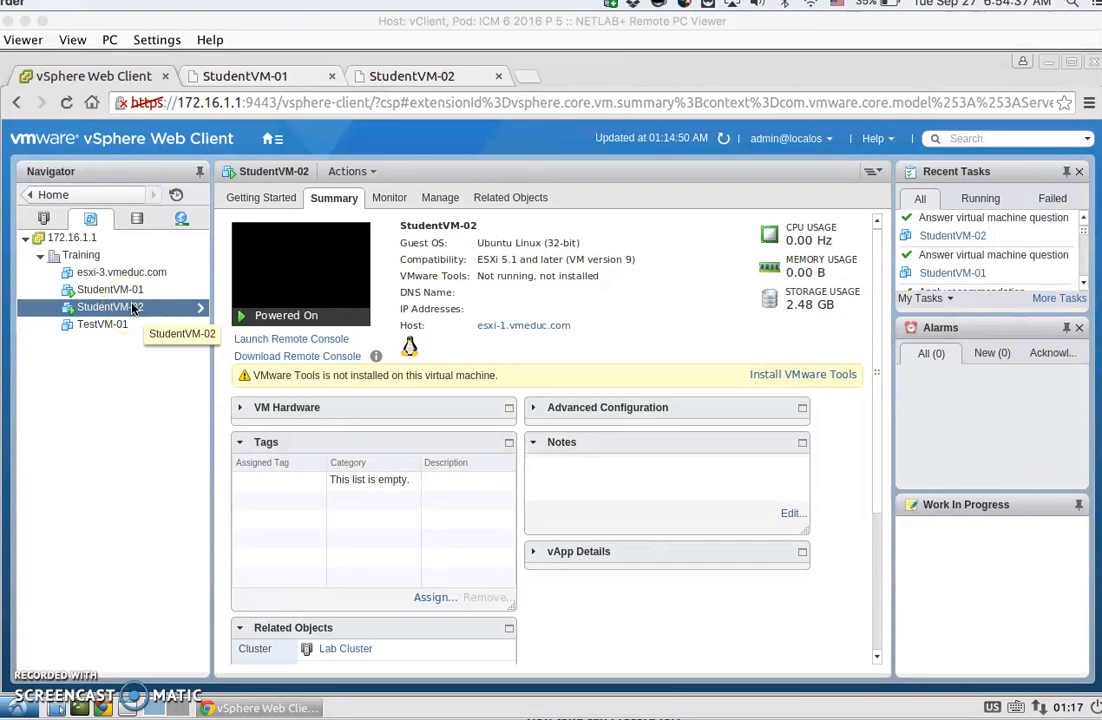
- Check the console output of StudentVM-01 and StudentVM-02, and return to the vSphere Web Client
click(272, 82)
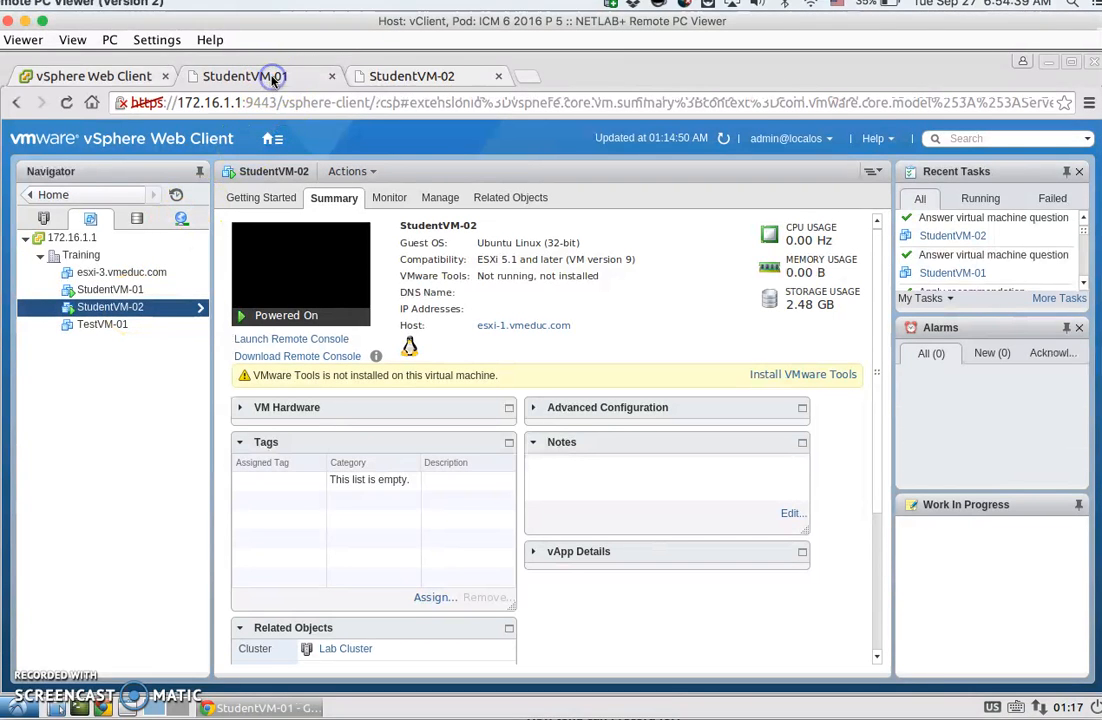
click(295, 307)
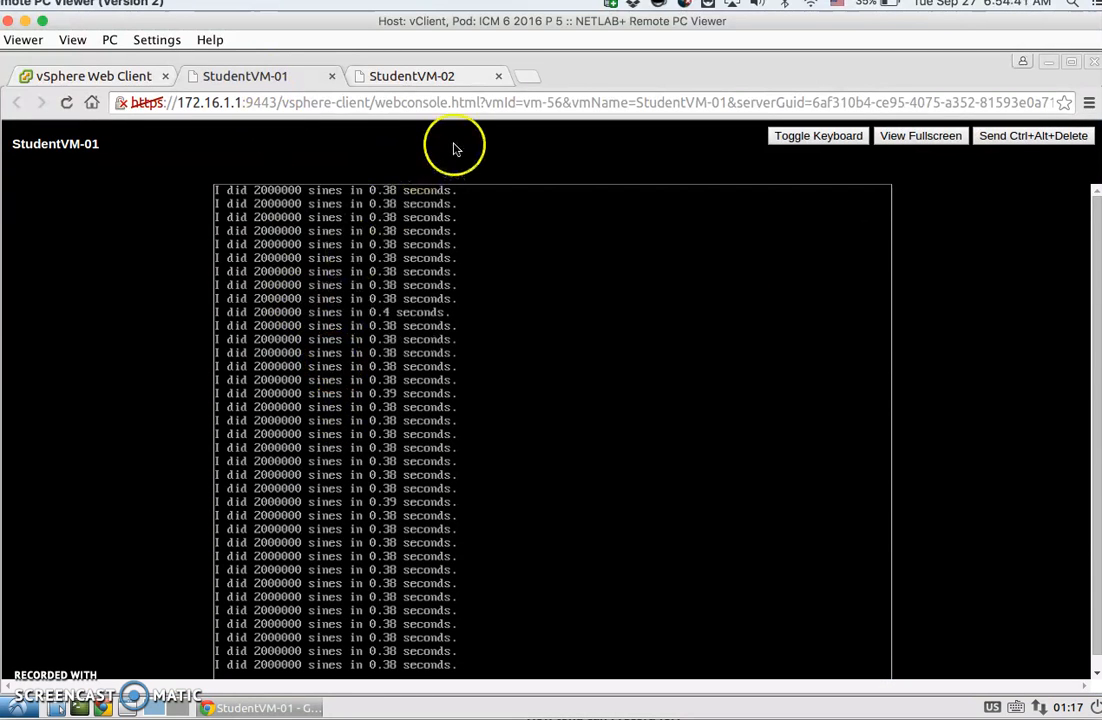
click(415, 79)
click(273, 81)
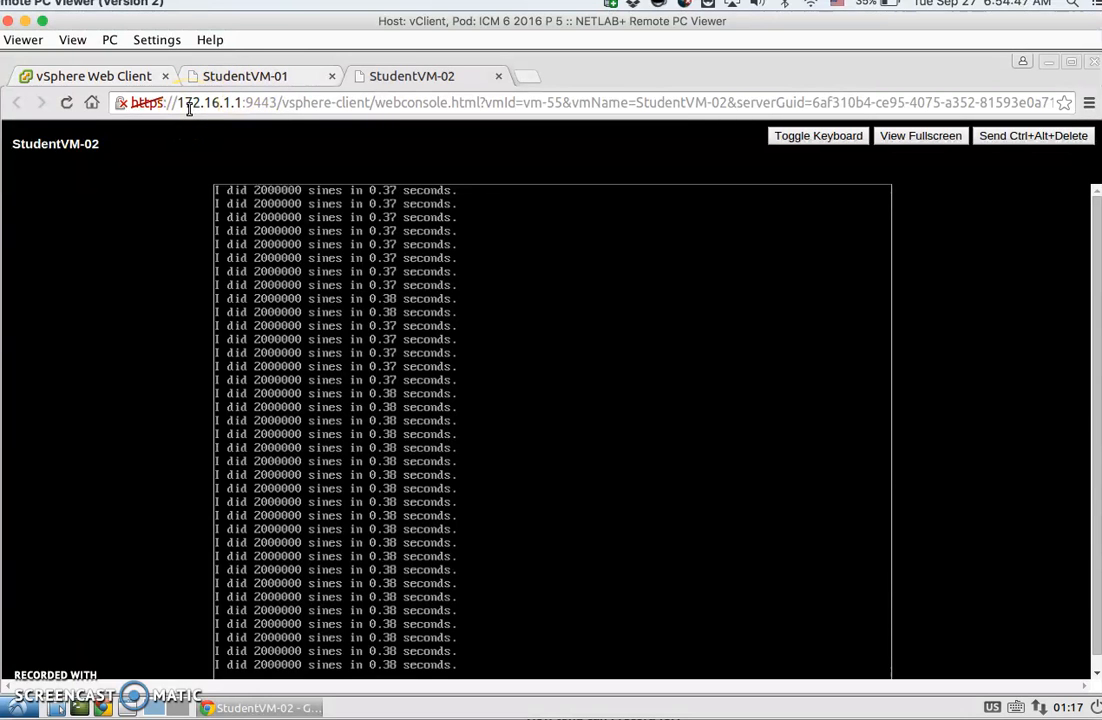
click(93, 79)
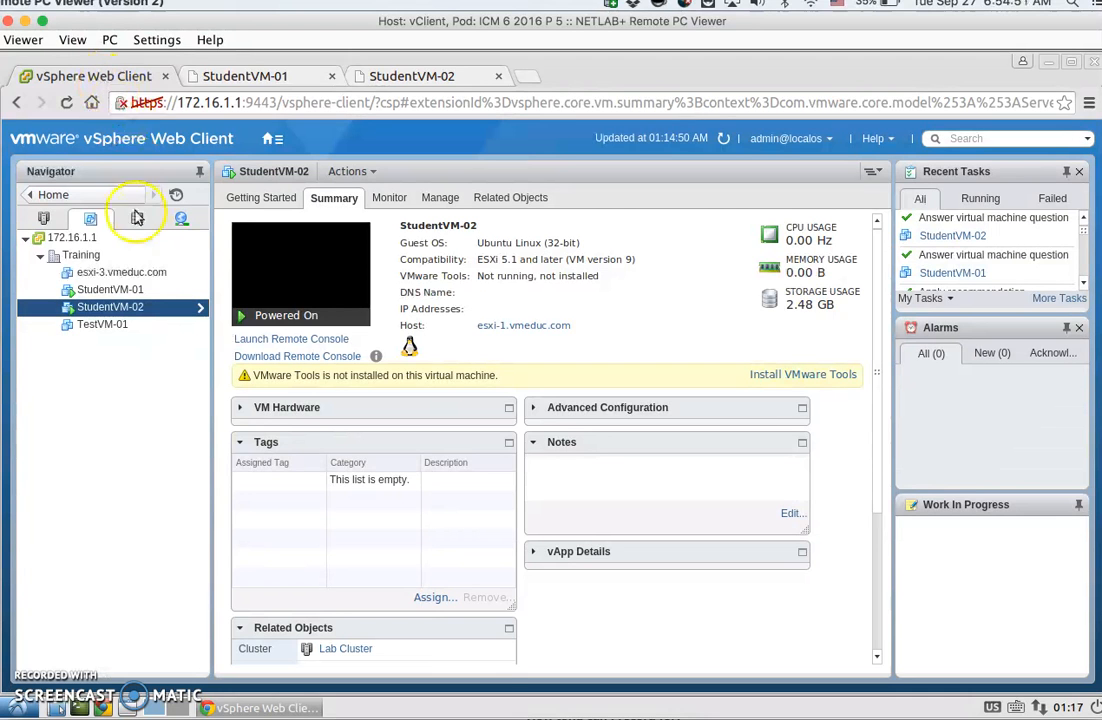
- Run DRS on Lab Cluster from its DRS recommendations view and refresh the data
click(95, 257)
click(44, 218)
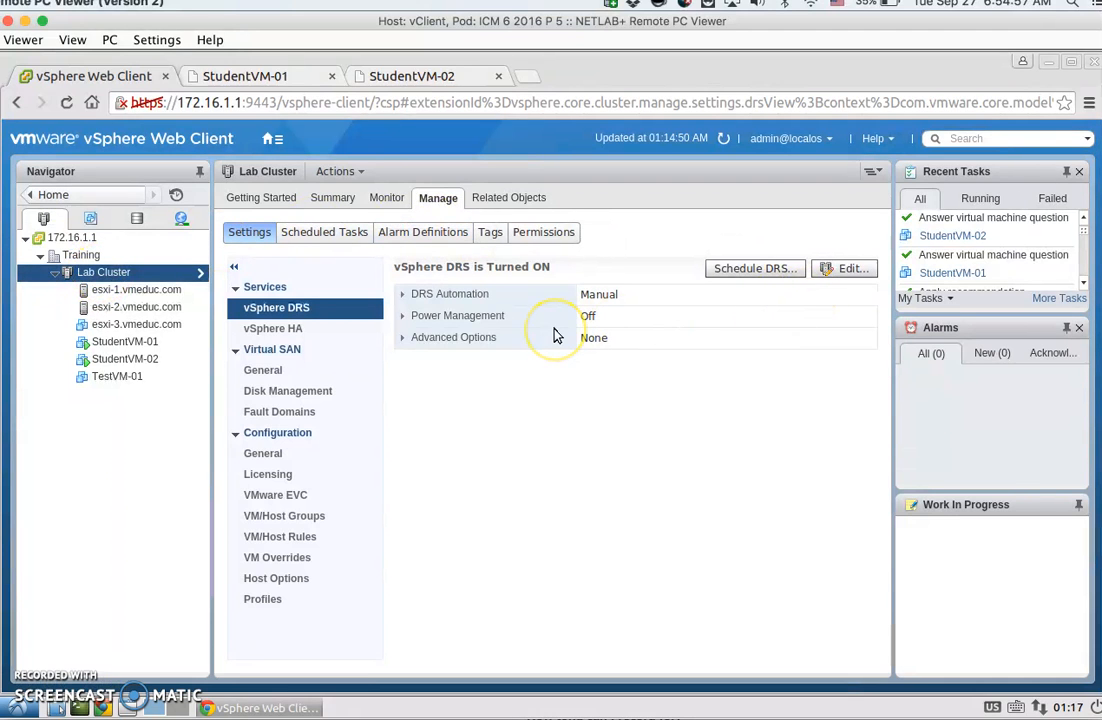
click(386, 197)
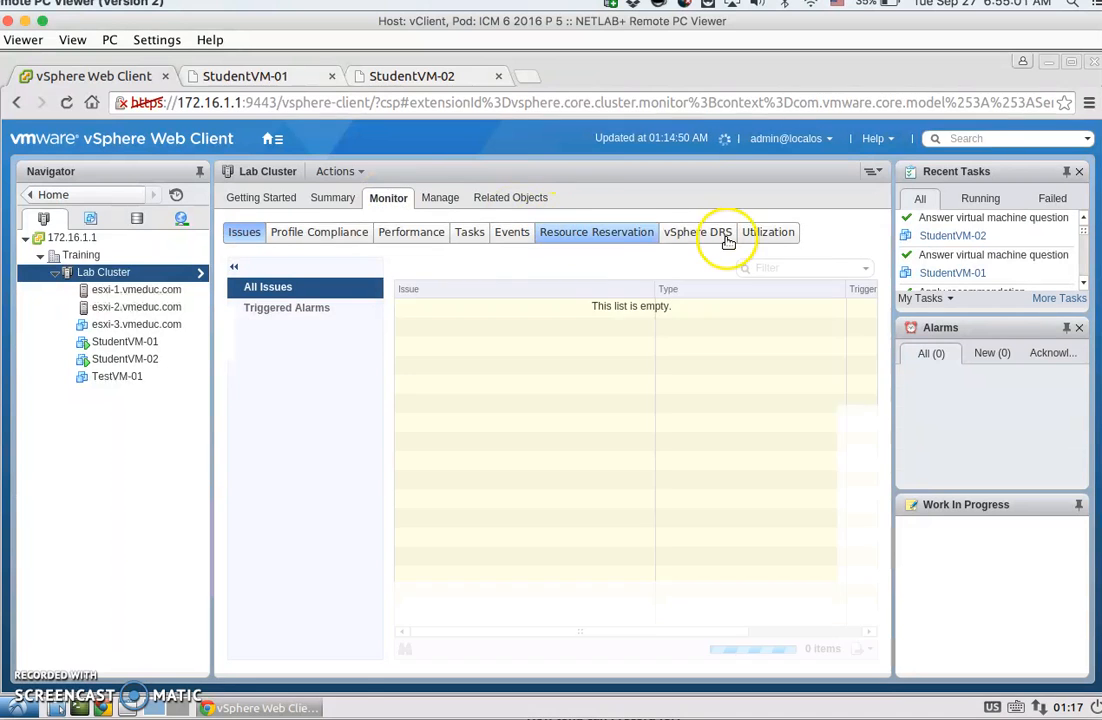
click(712, 232)
click(440, 286)
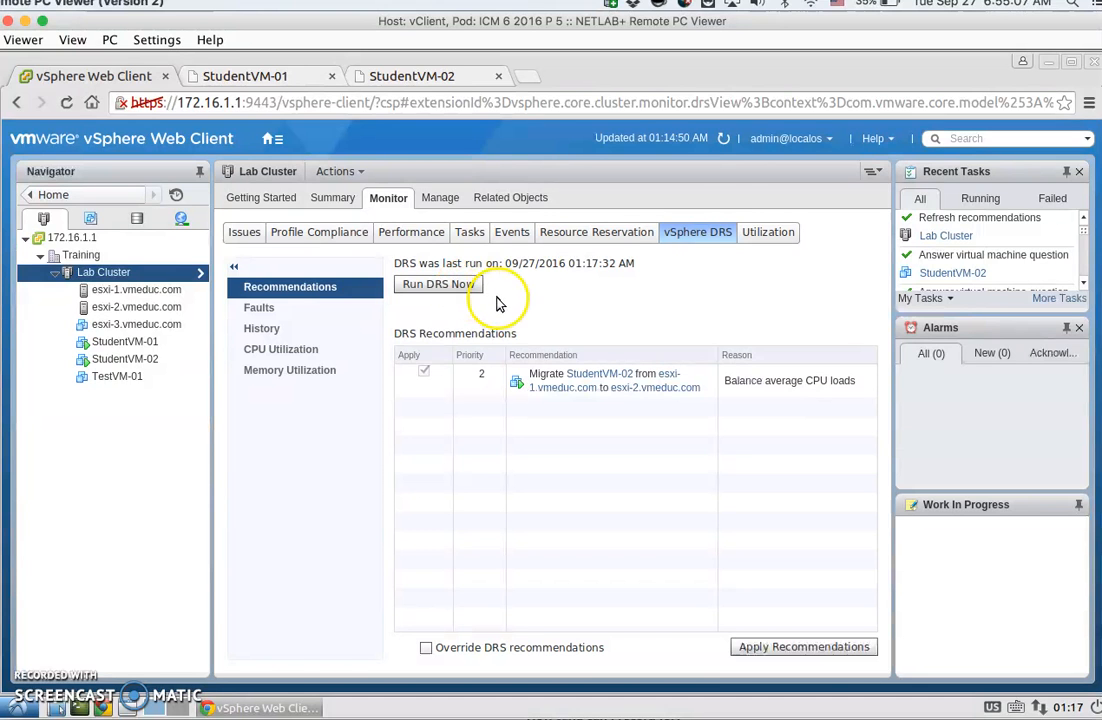
click(724, 138)
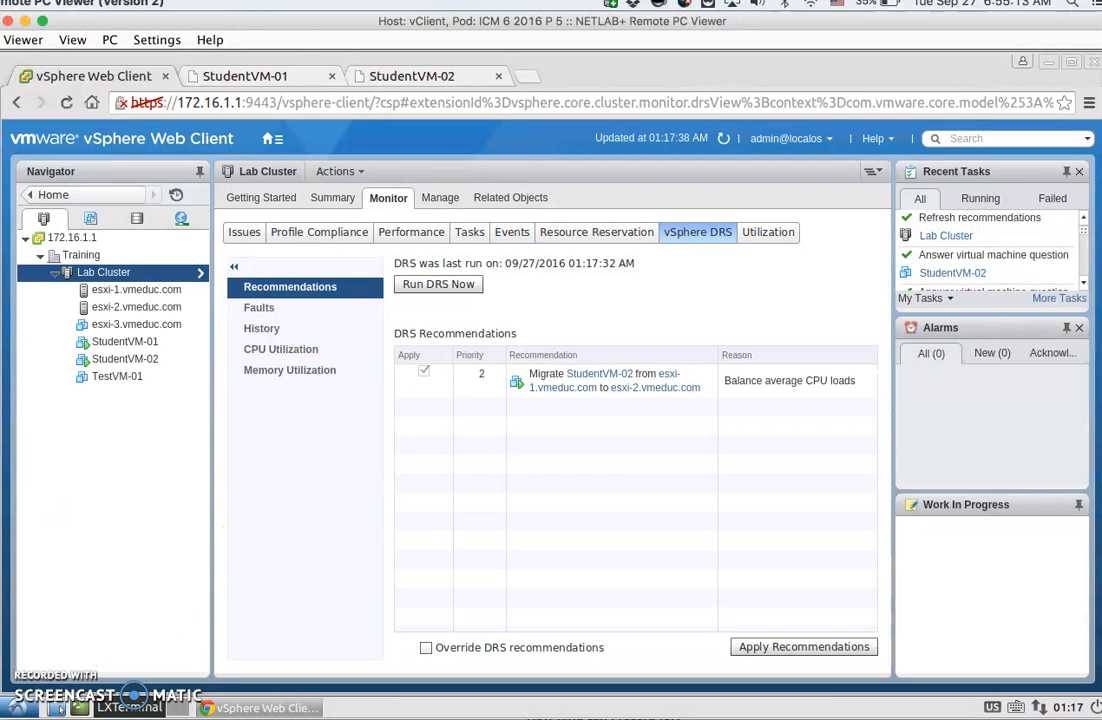
- Check the vSphere DRS balance details in the Lab Cluster summary and refresh them
click(335, 199)
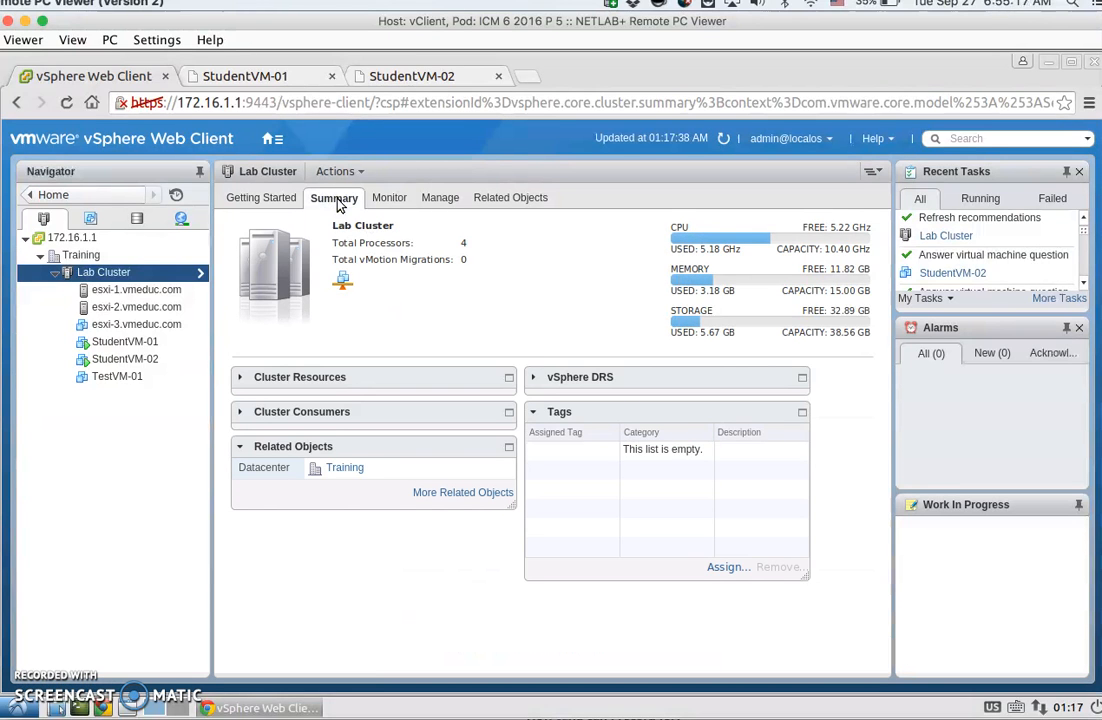
click(534, 381)
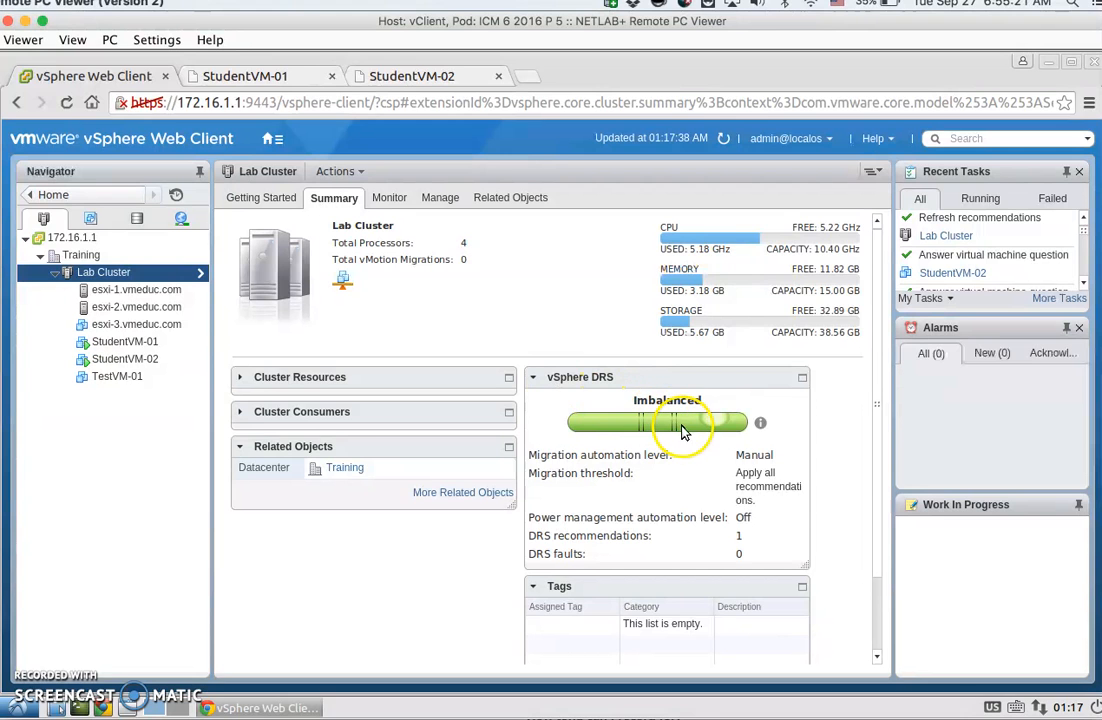
click(720, 141)
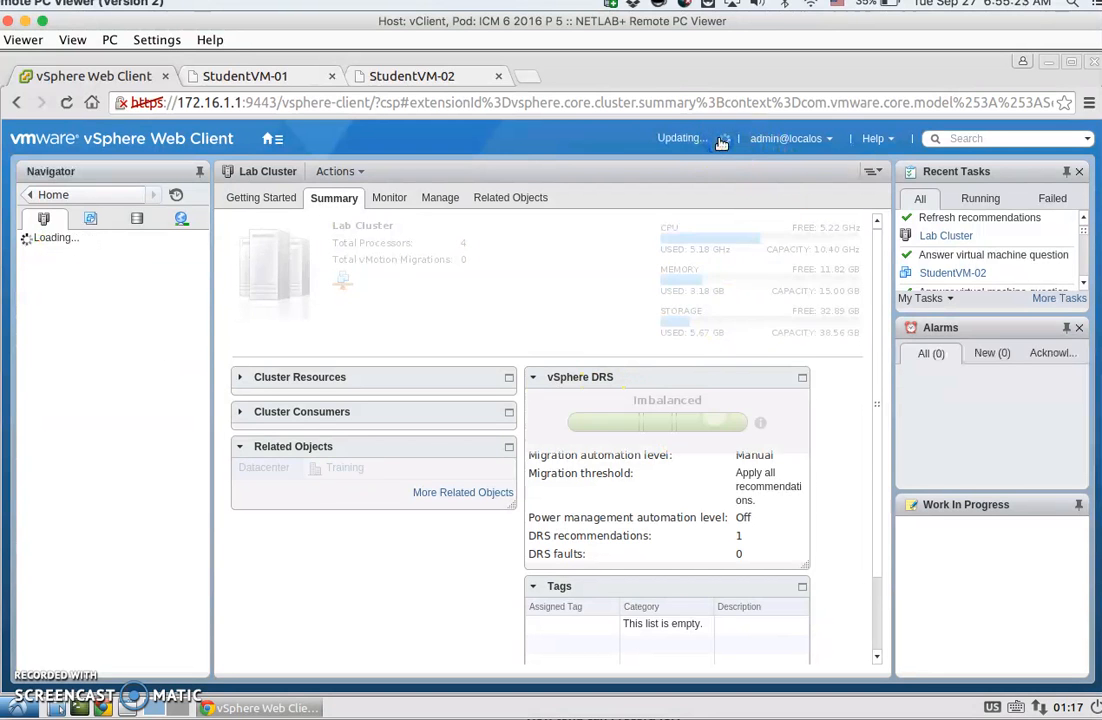
- Review Lab Cluster's DRS recommendations and inspect each virtual machine's share of the CPU utilization on esxi-1
click(399, 201)
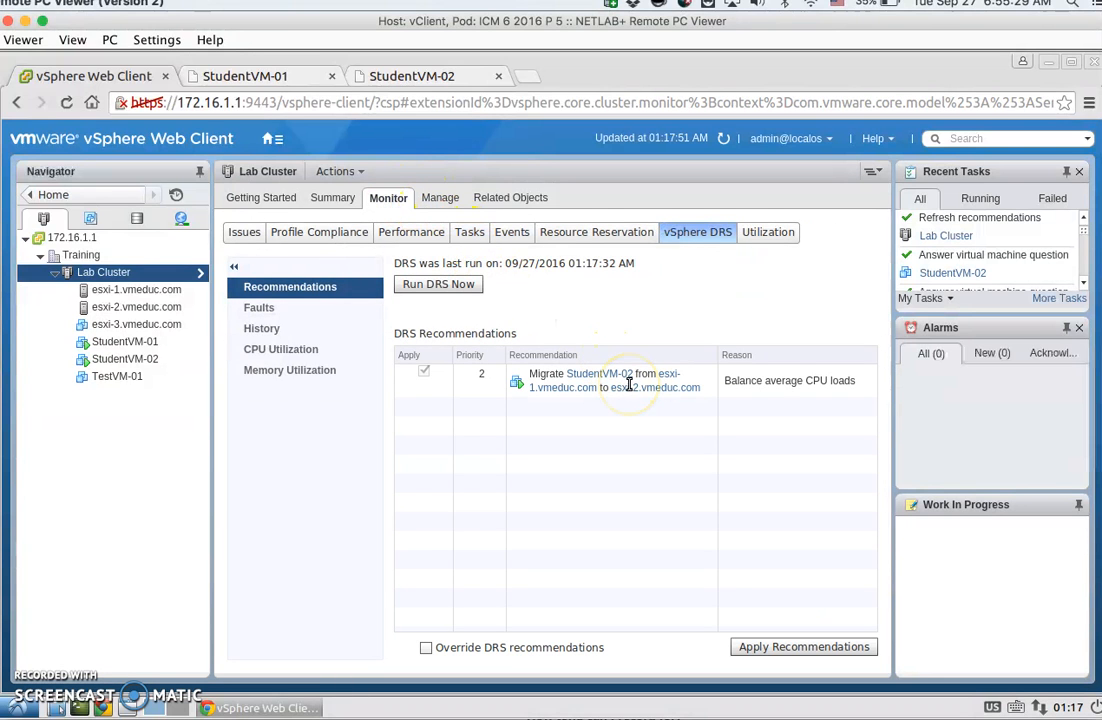
click(287, 356)
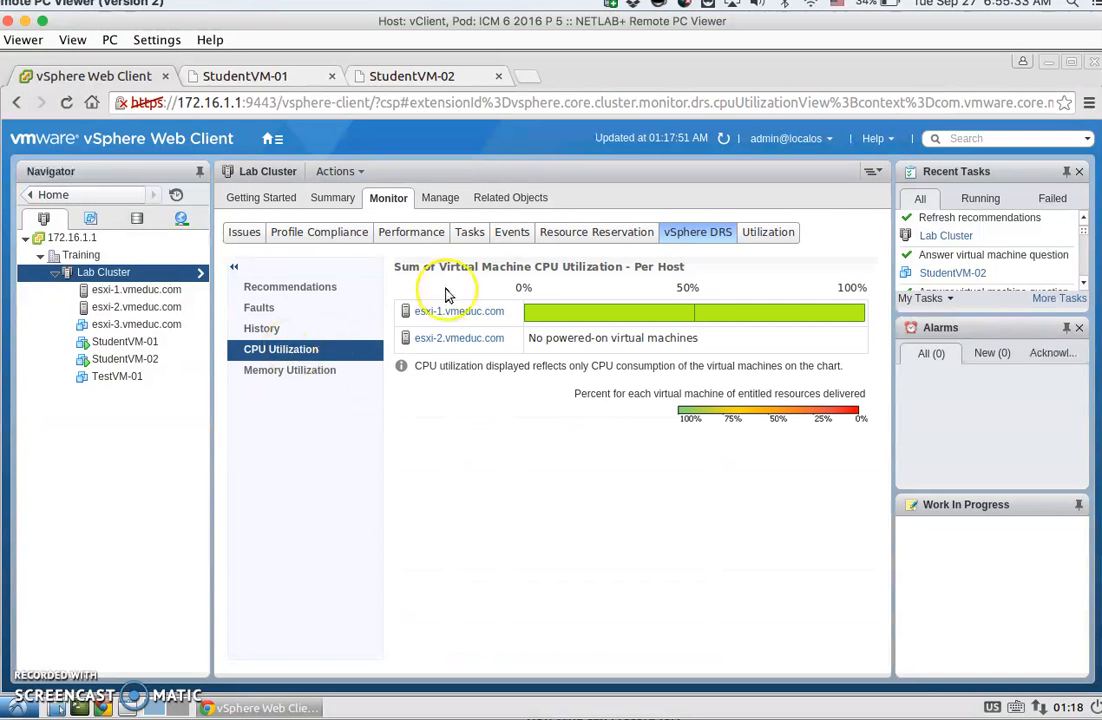
mouse_move(612, 312)
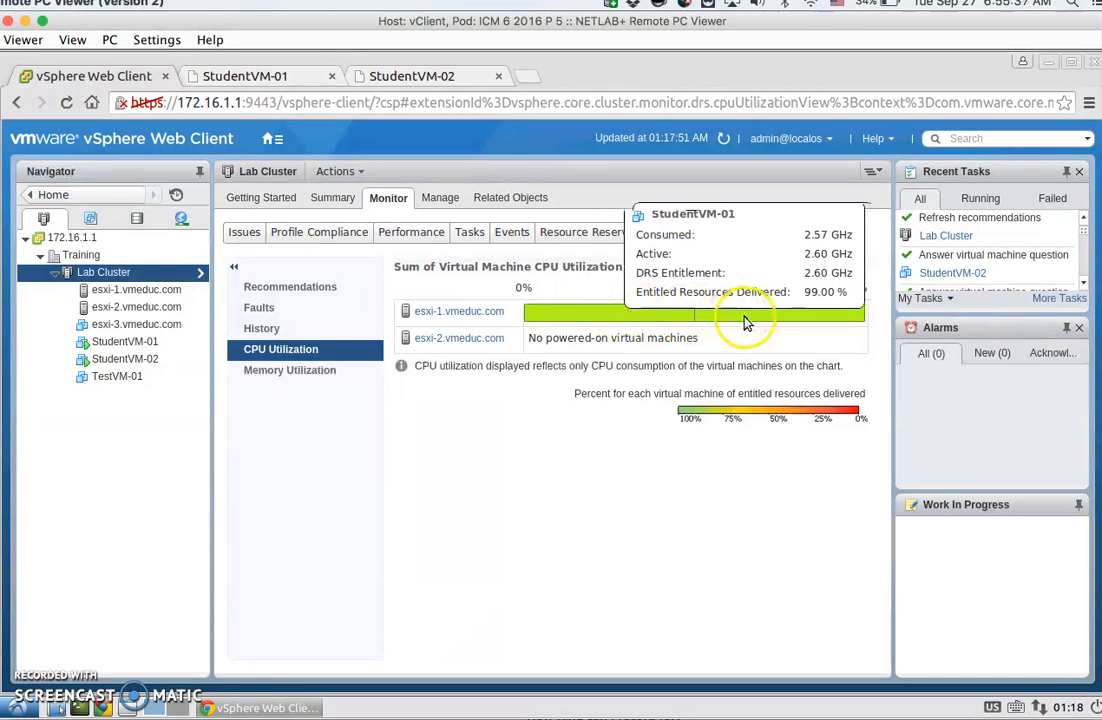
mouse_move(745, 320)
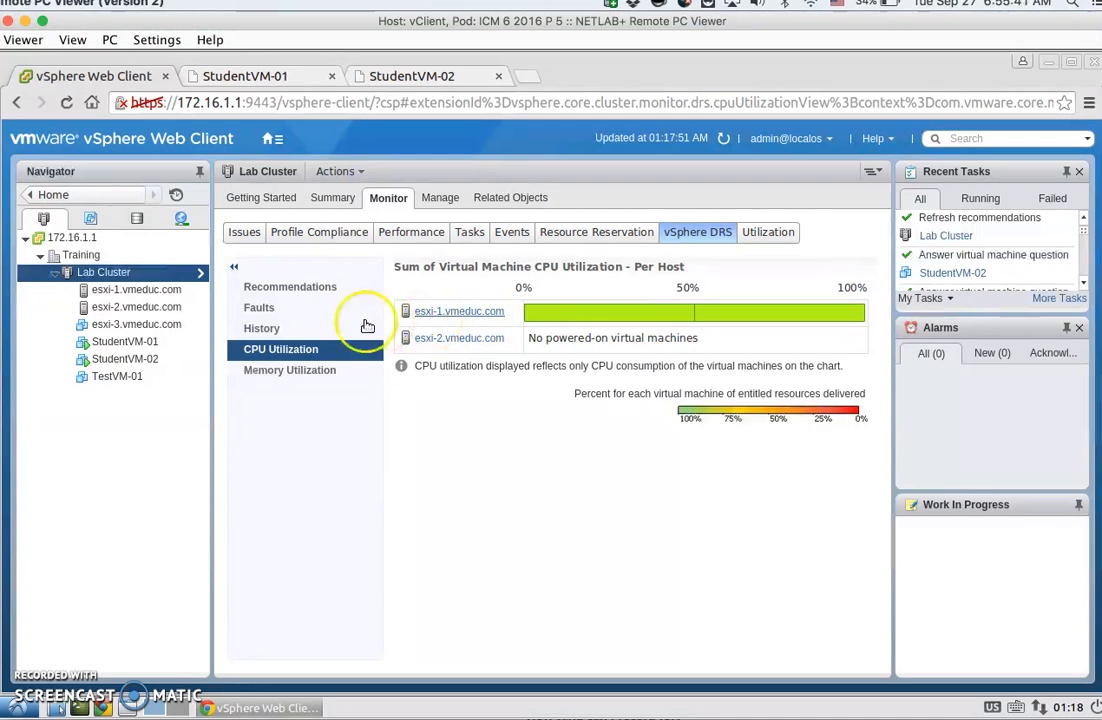
- Apply Lab Cluster's DRS recommendation to migrate StudentVM-01 from esxi-1 to esxi-2, dismissing the expired one, and refresh the data
click(303, 289)
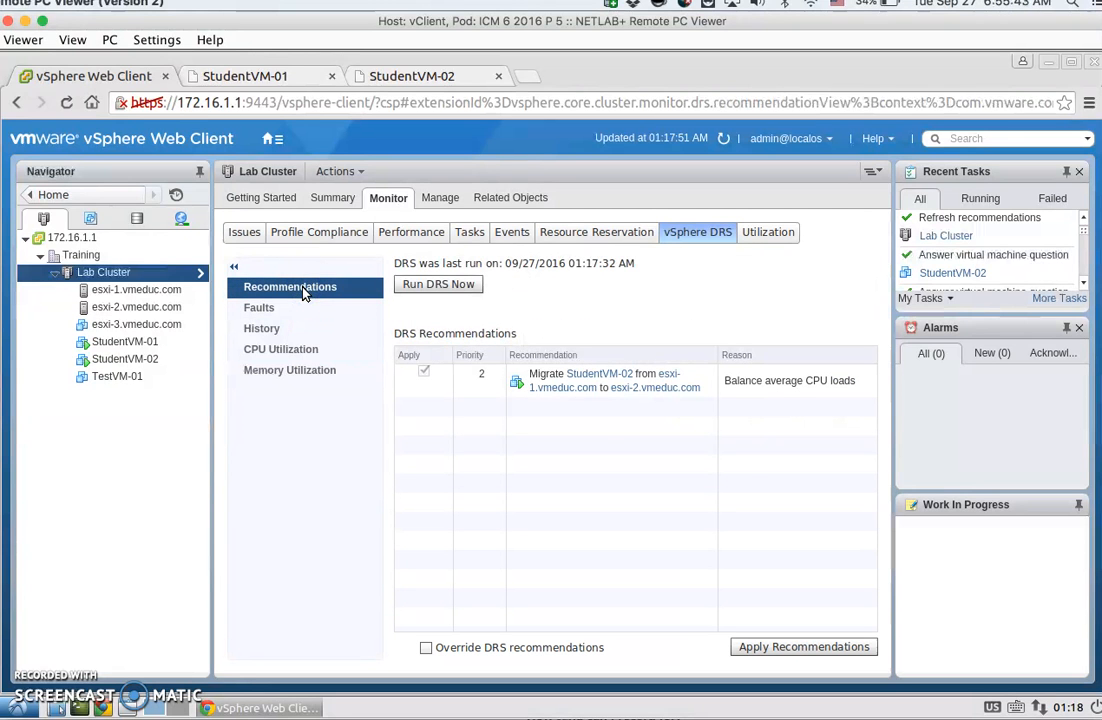
click(479, 395)
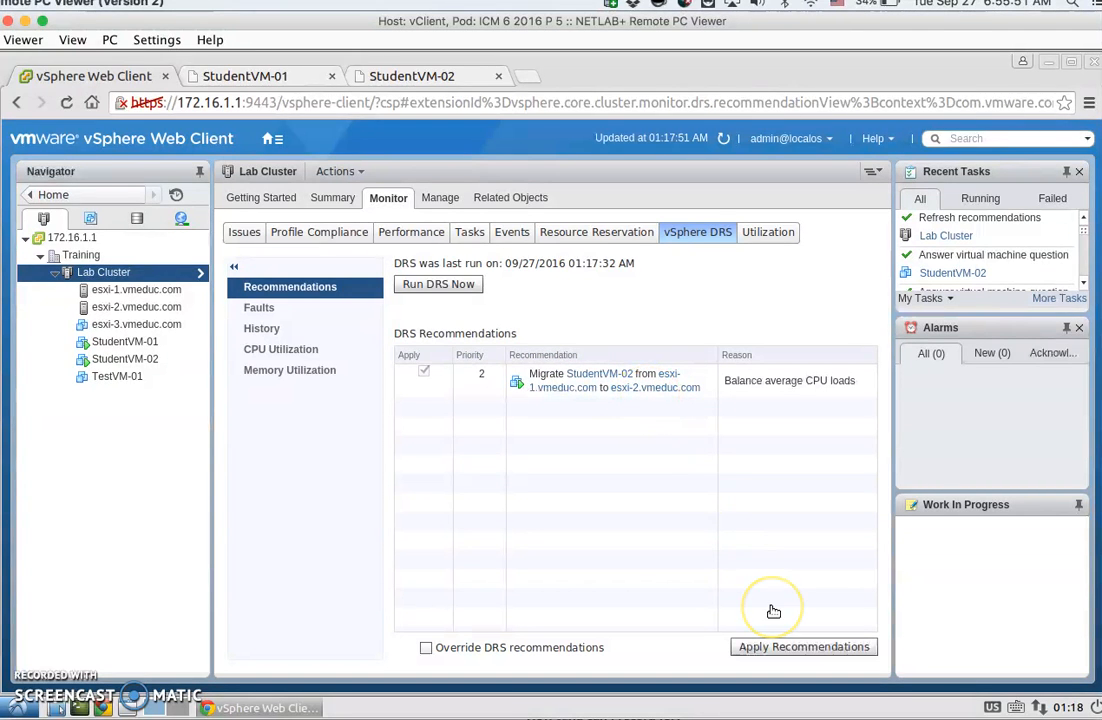
click(813, 648)
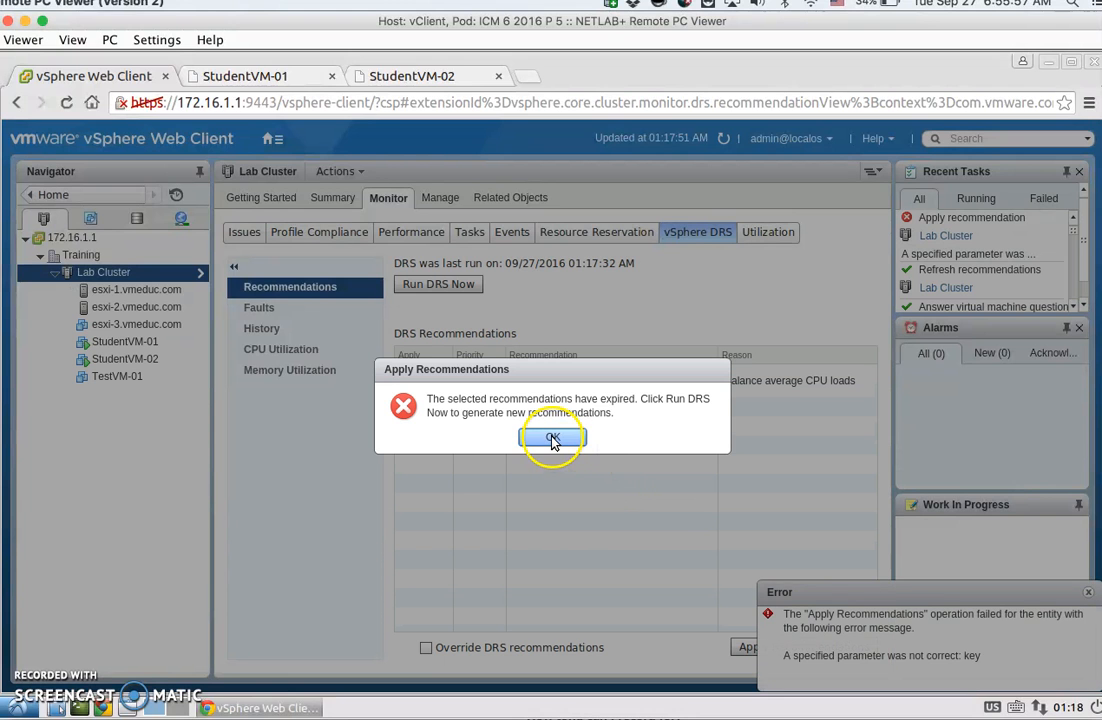
click(551, 440)
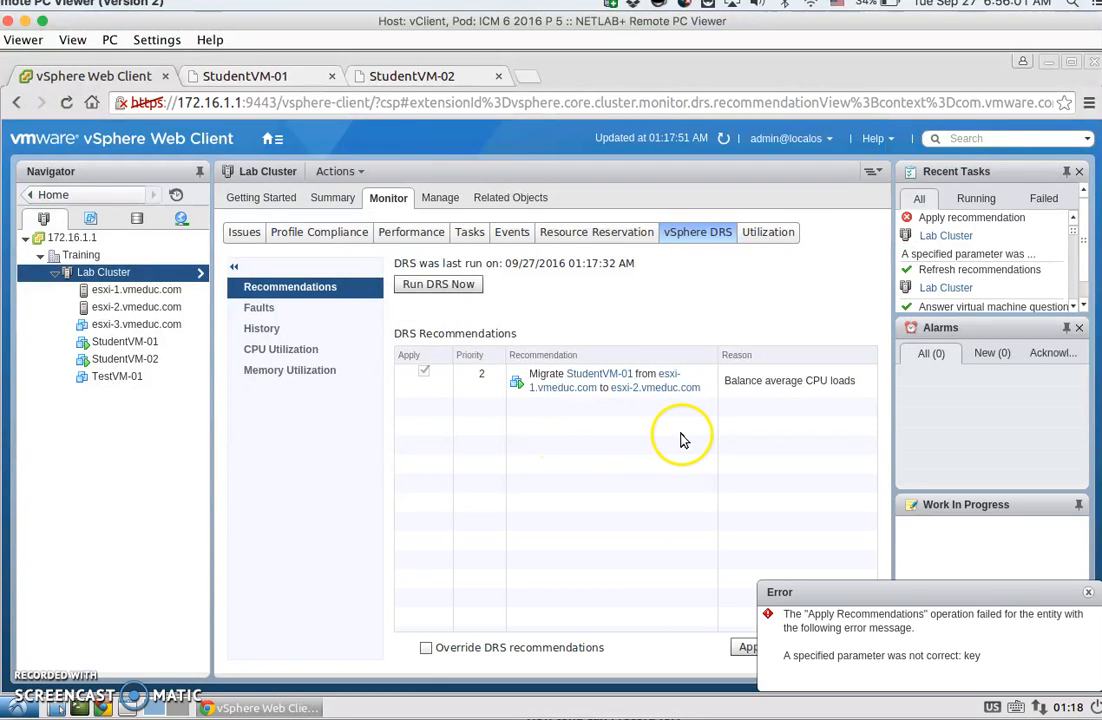
click(746, 648)
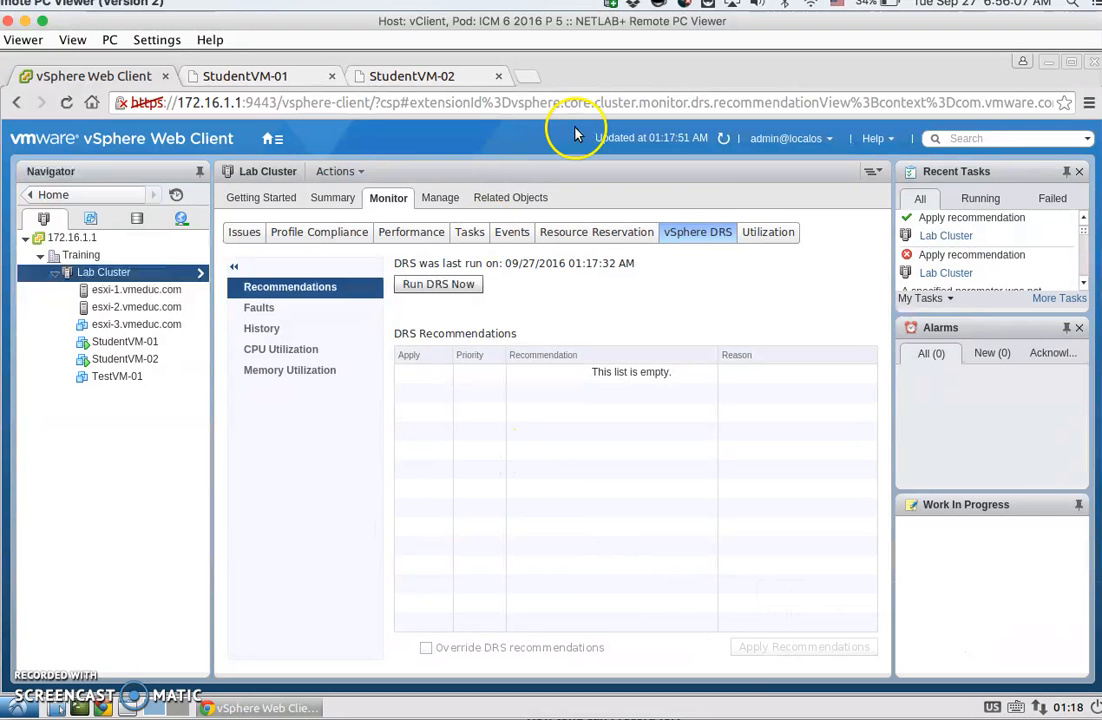
click(724, 139)
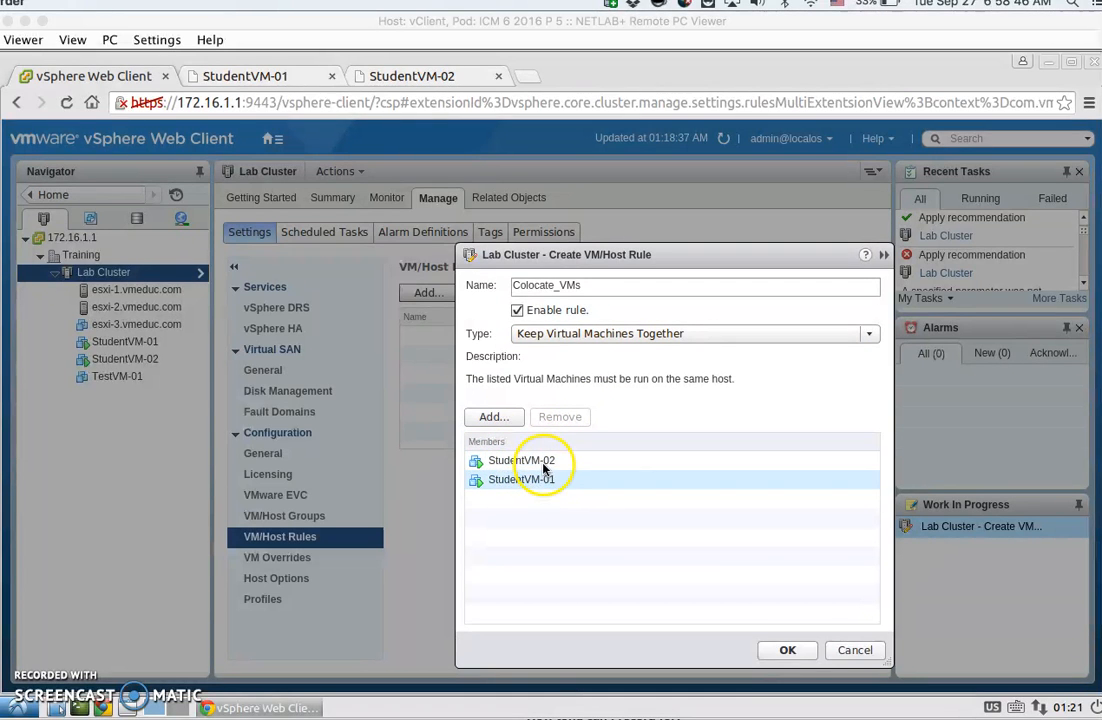
- Create the enabled Colocate_VMs rule keeping StudentVM-01 and StudentVM-02 together, and rerun DRS on Lab Cluster
click(787, 650)
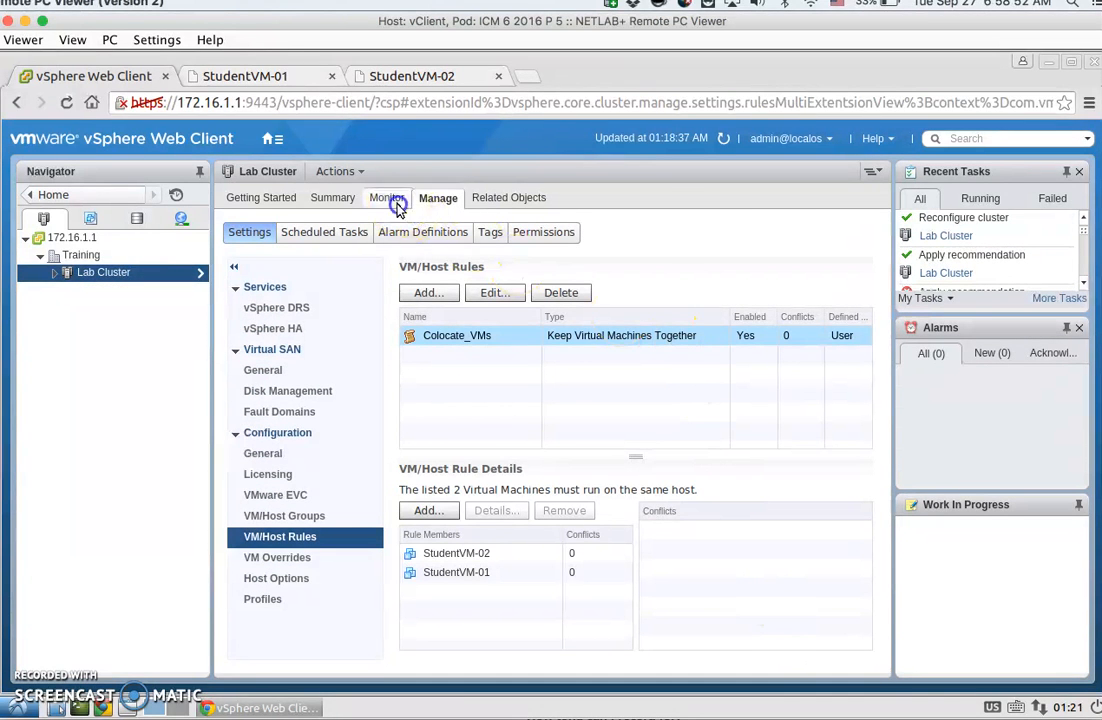
click(397, 205)
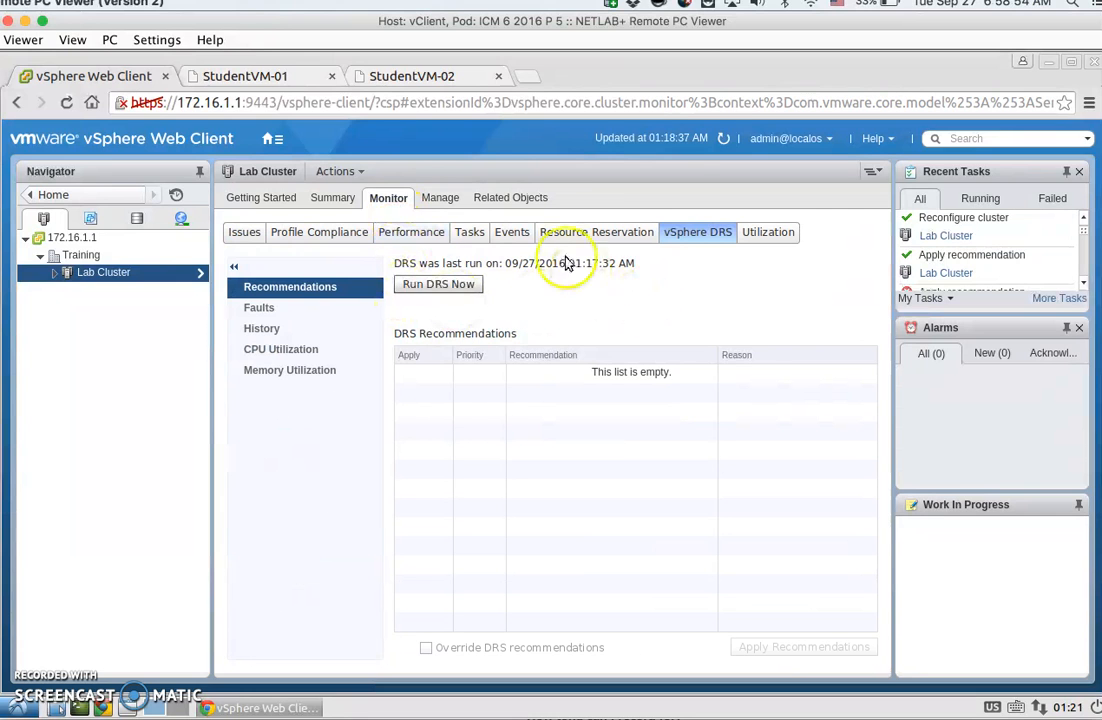
click(727, 139)
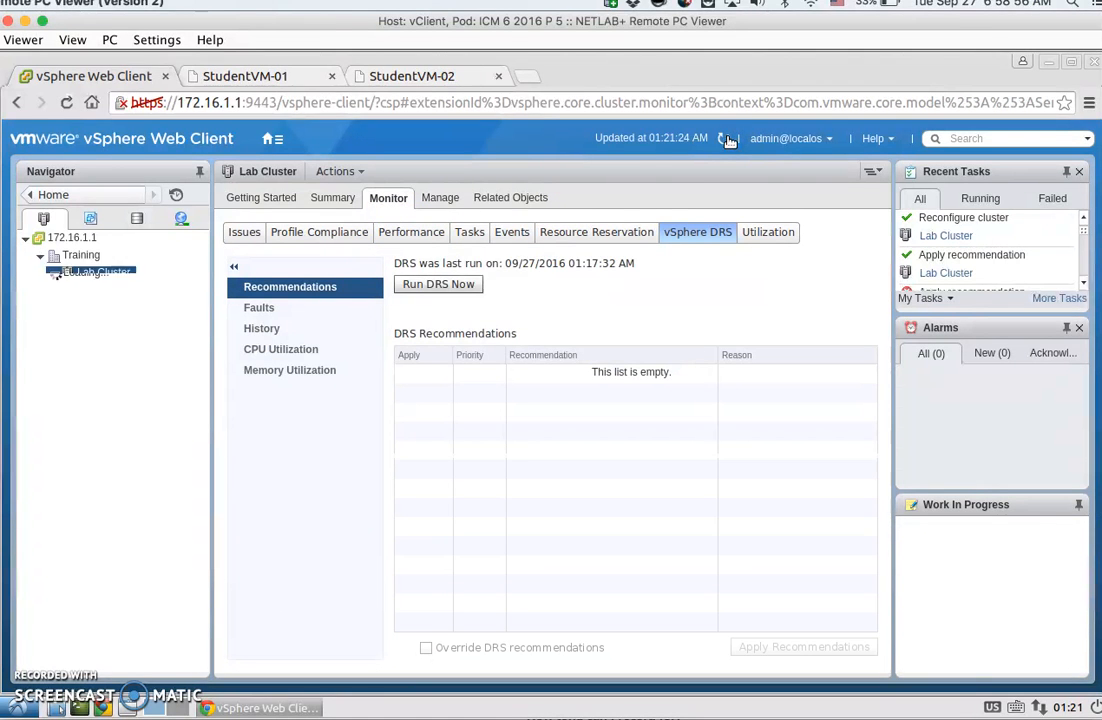
click(459, 286)
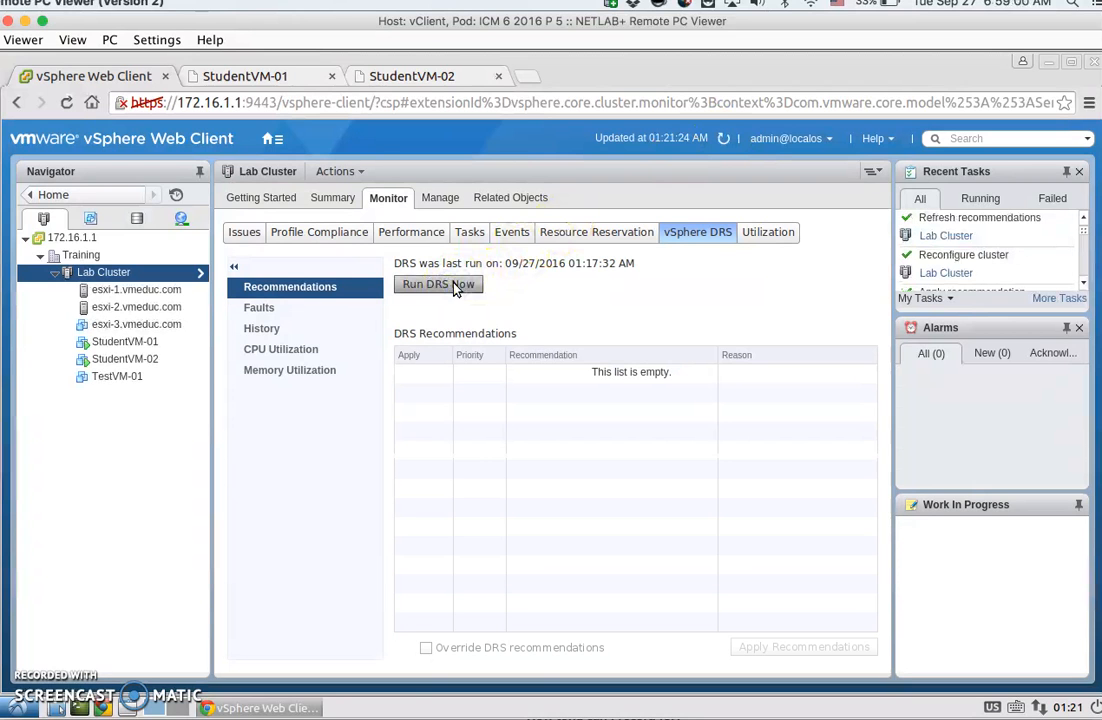
click(724, 138)
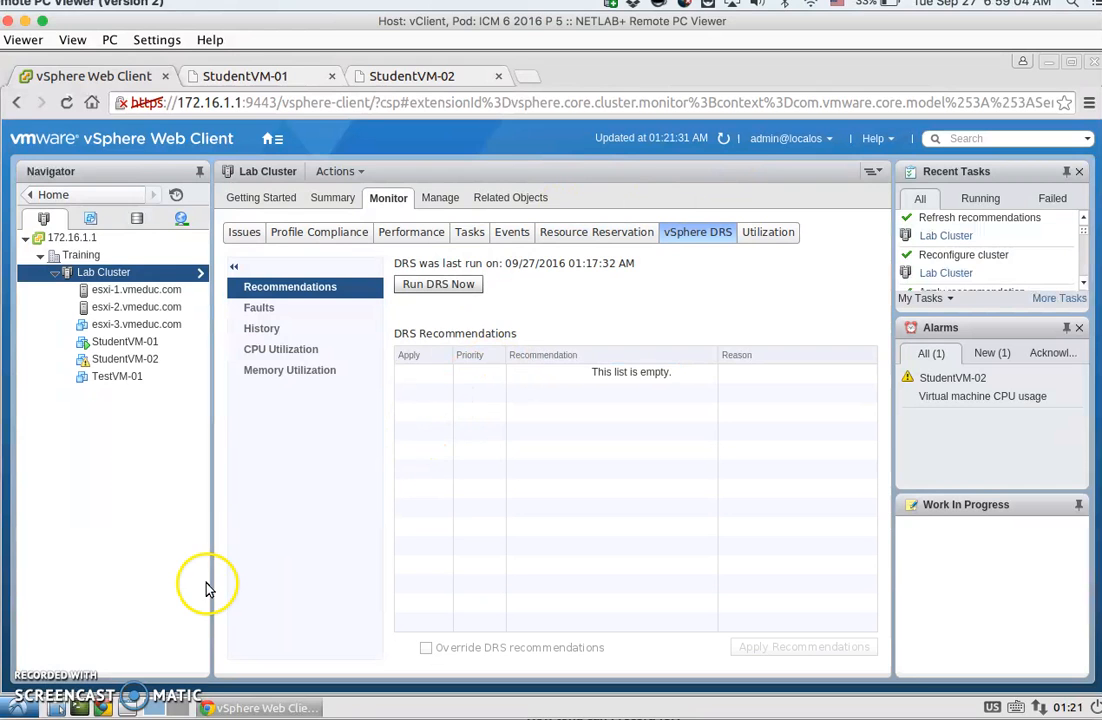
- Apply the affinity-rule recommendation to migrate StudentVM-01 from esxi-2 to esxi-1 and refresh the data
click(685, 472)
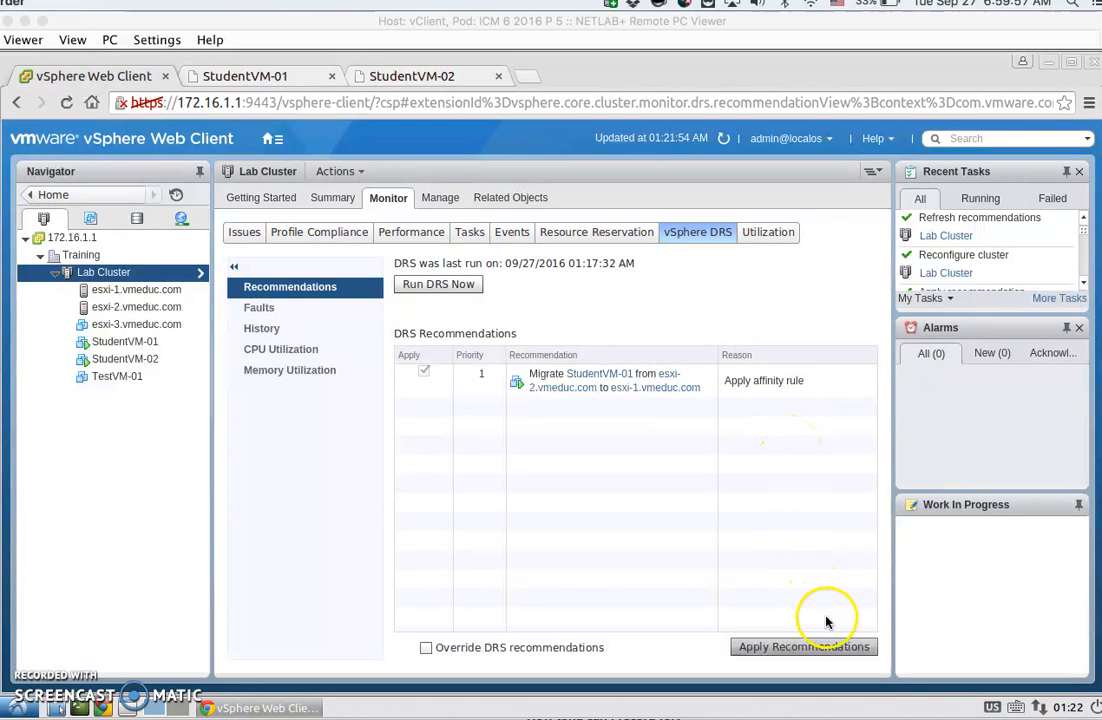
click(808, 648)
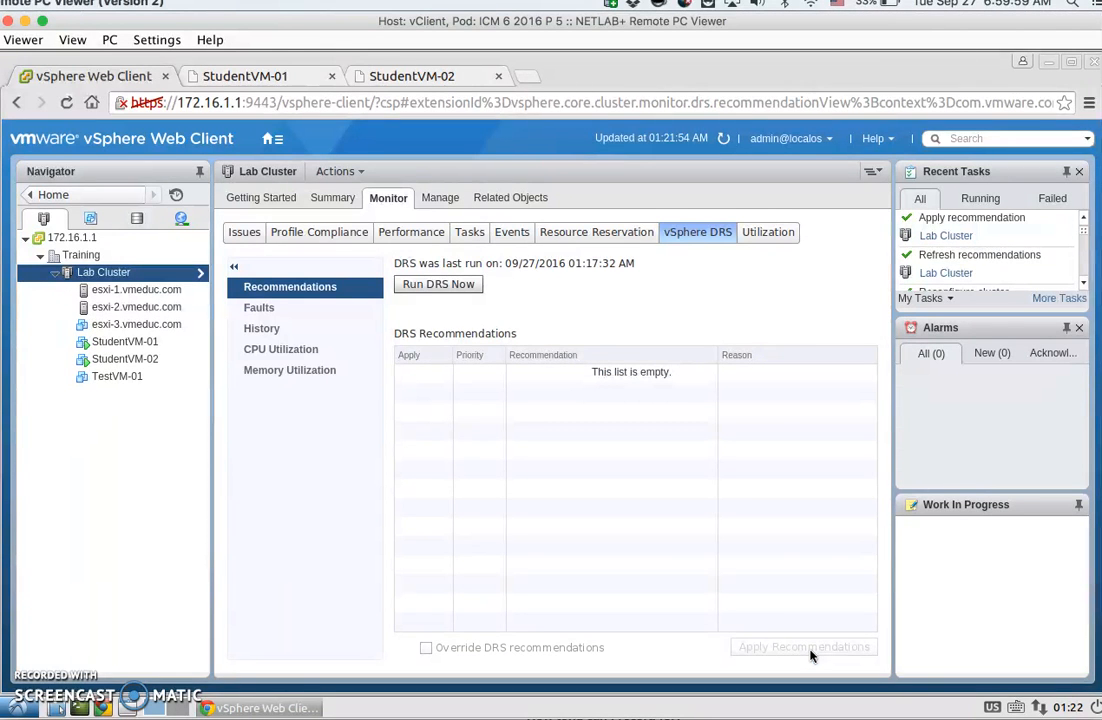
click(724, 141)
click(724, 141)
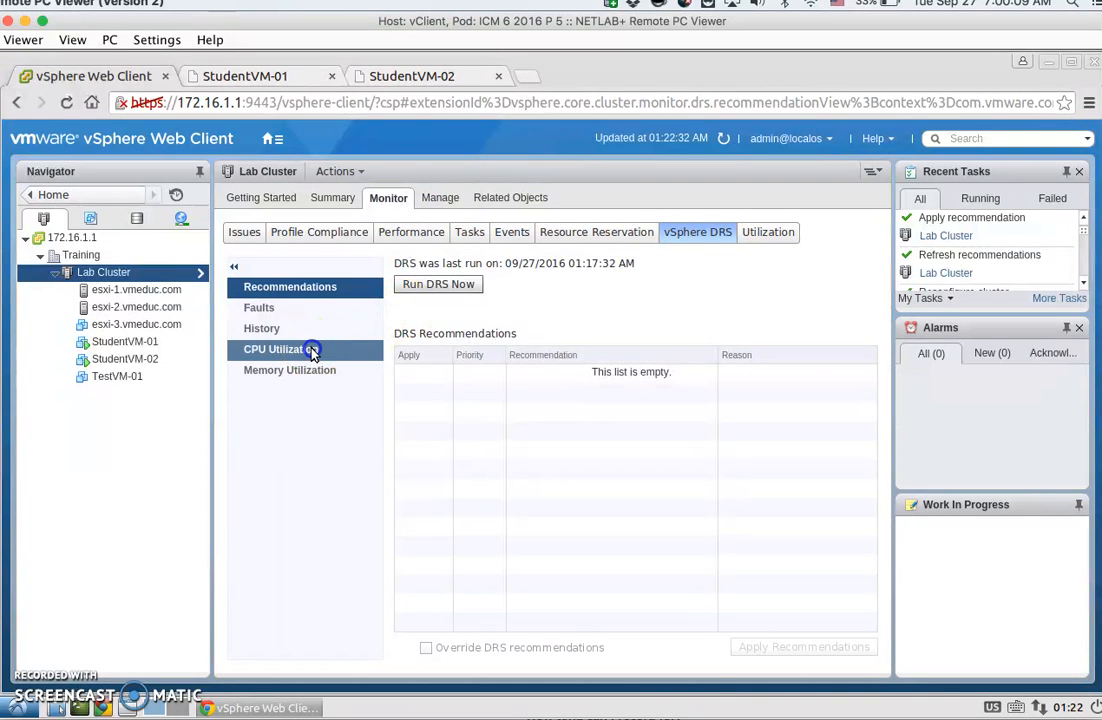
- Check Lab Cluster's per-host CPU utilization, its DRS balance in the summary, and its related hosts
click(362, 349)
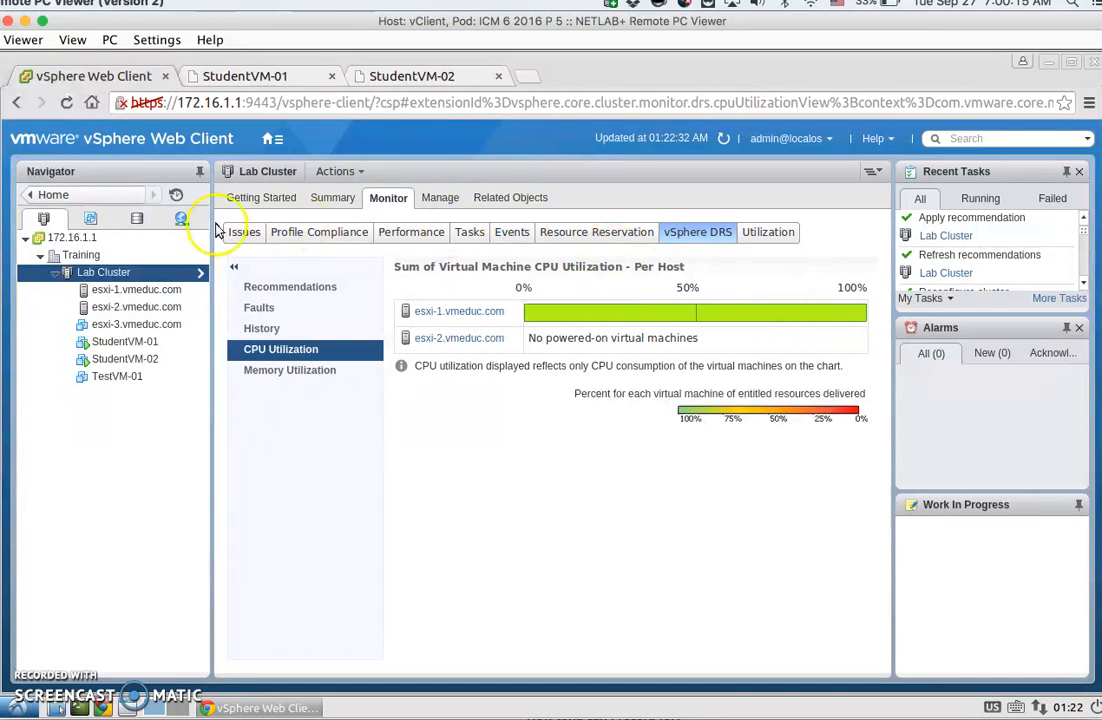
click(500, 199)
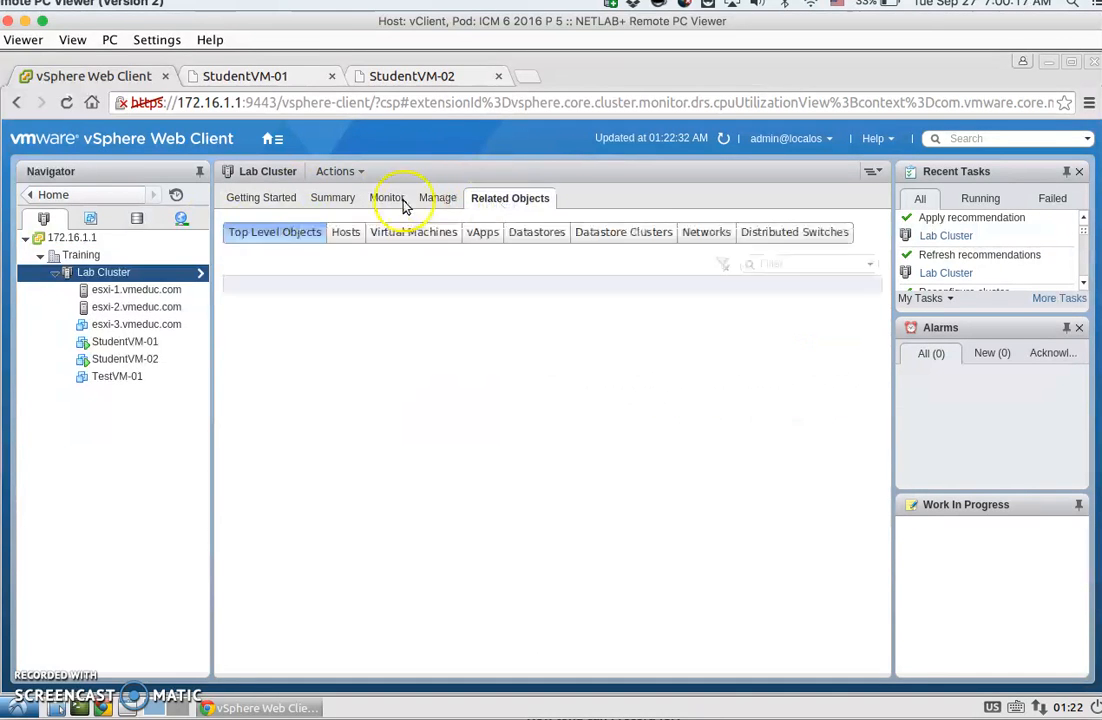
click(334, 199)
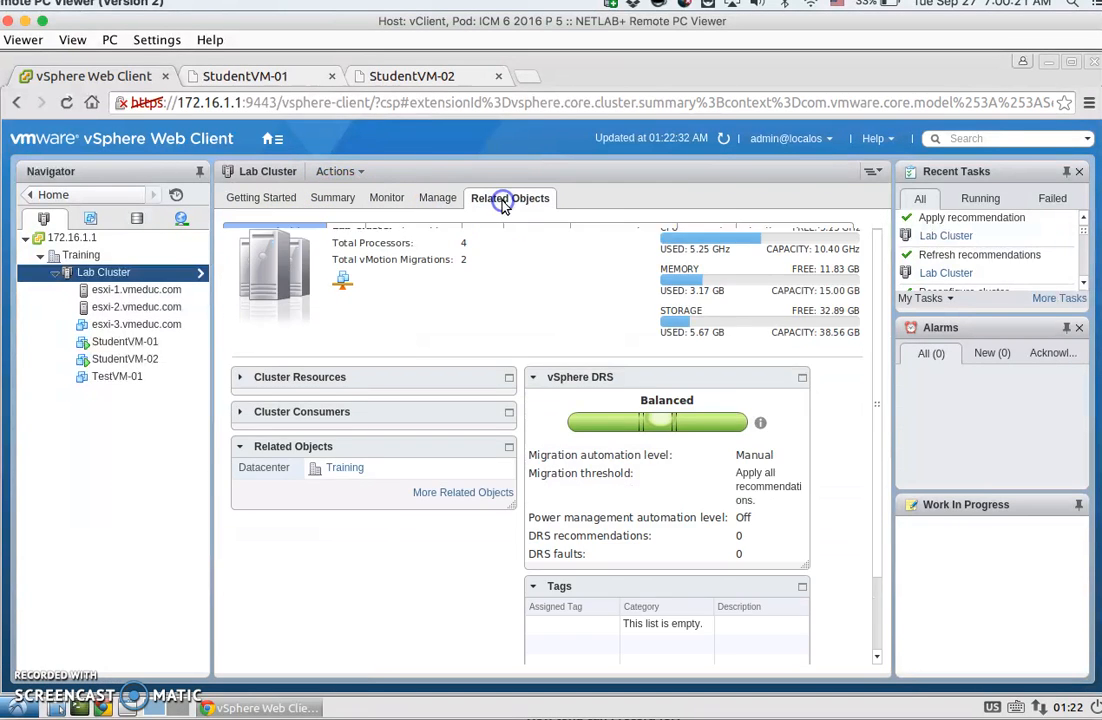
click(505, 198)
click(344, 234)
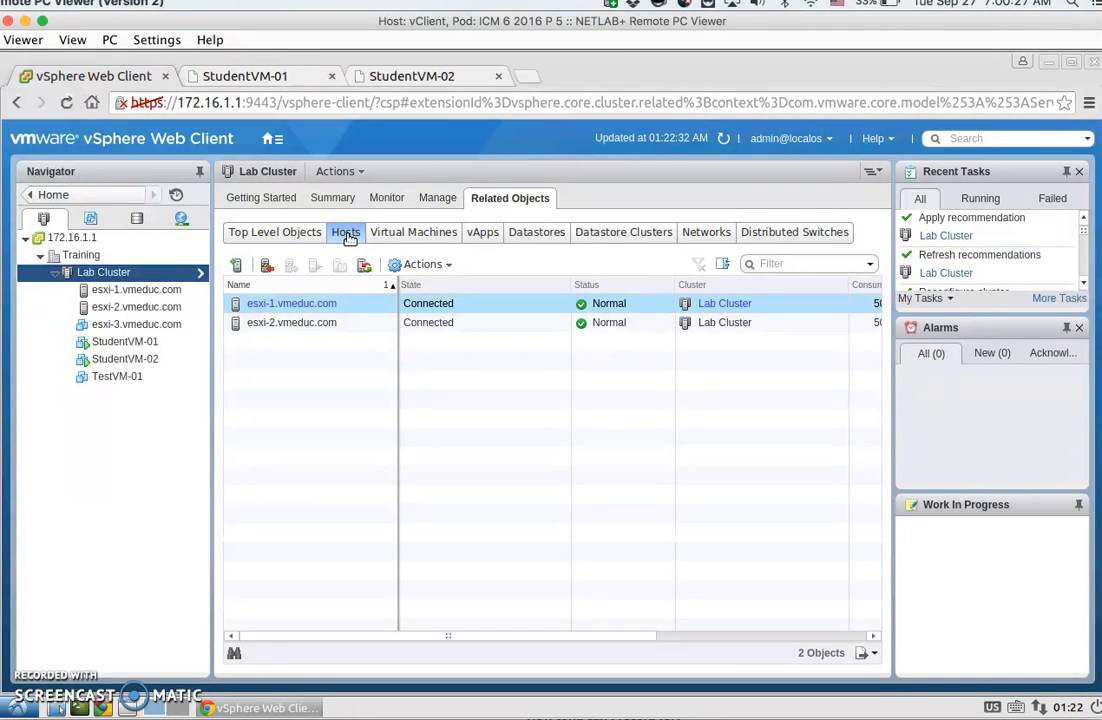
- Delete the Colocate_VMs rule from Lab Cluster's VM/Host rules
click(426, 205)
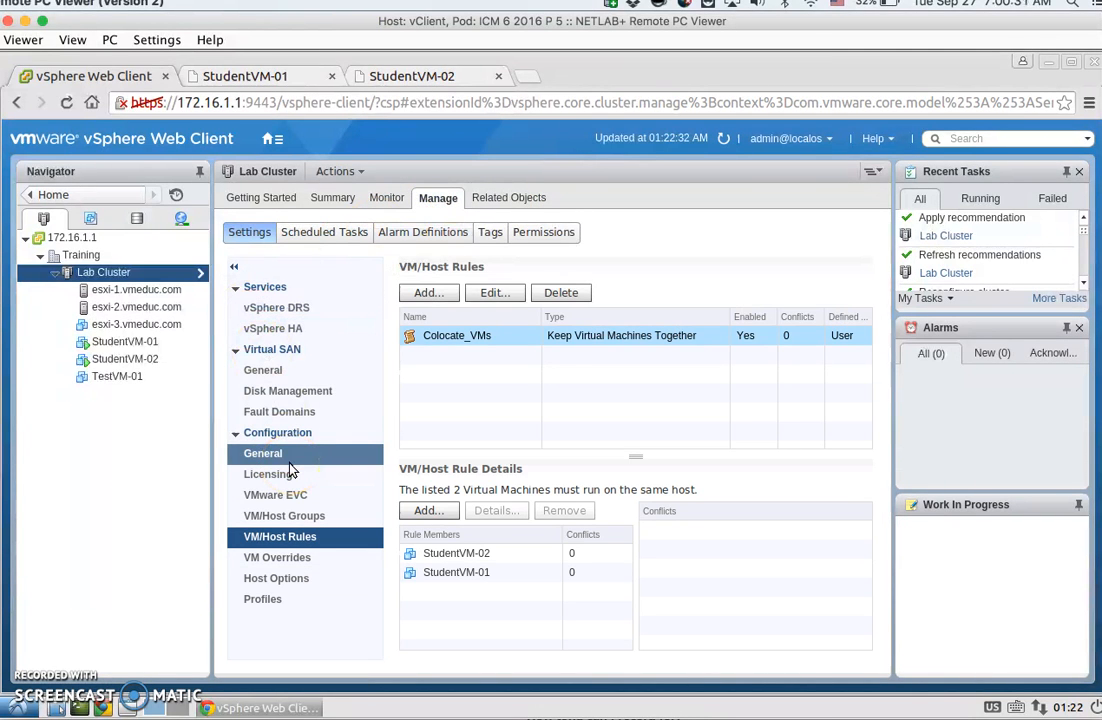
click(458, 338)
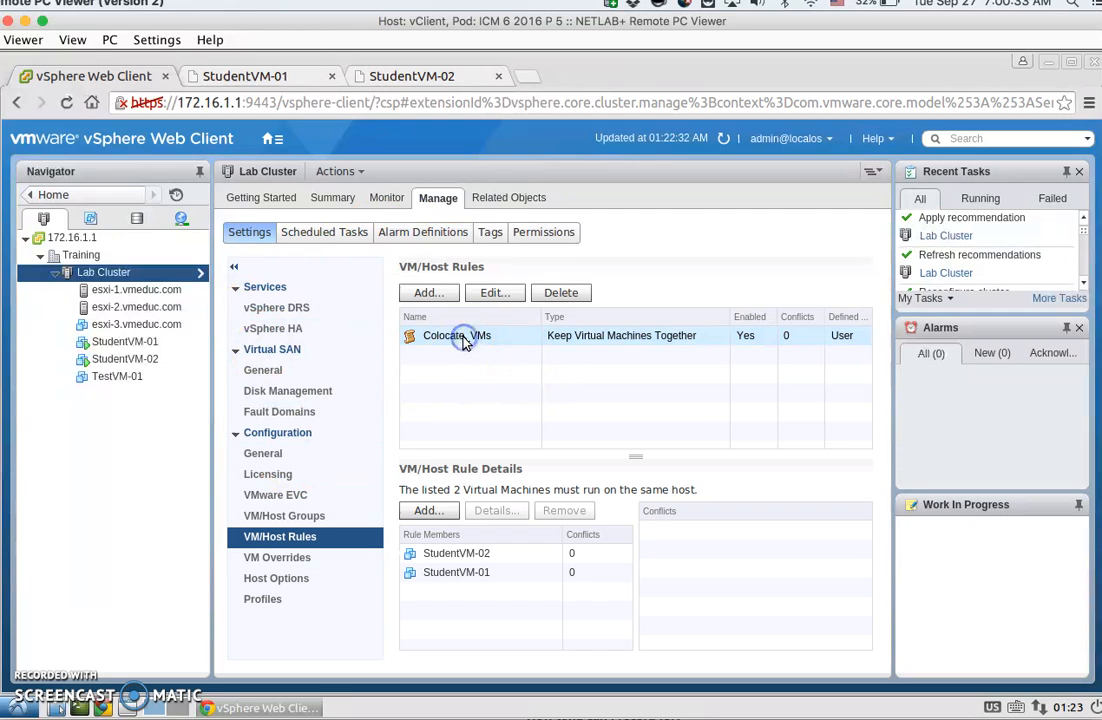
click(562, 292)
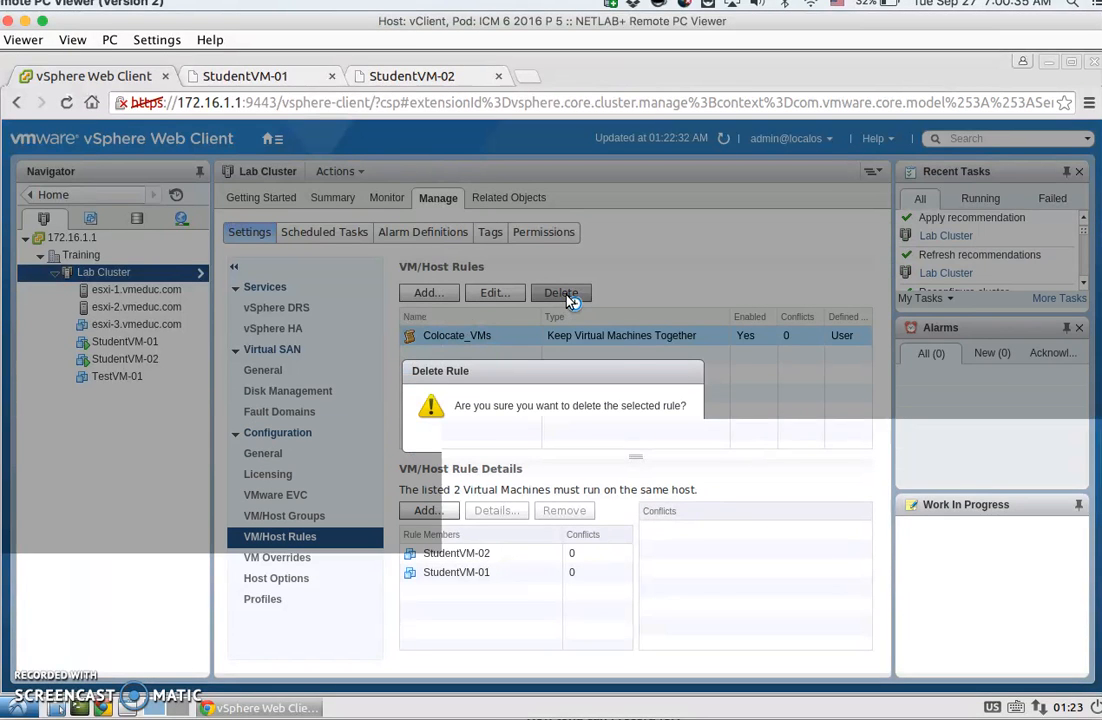
click(516, 437)
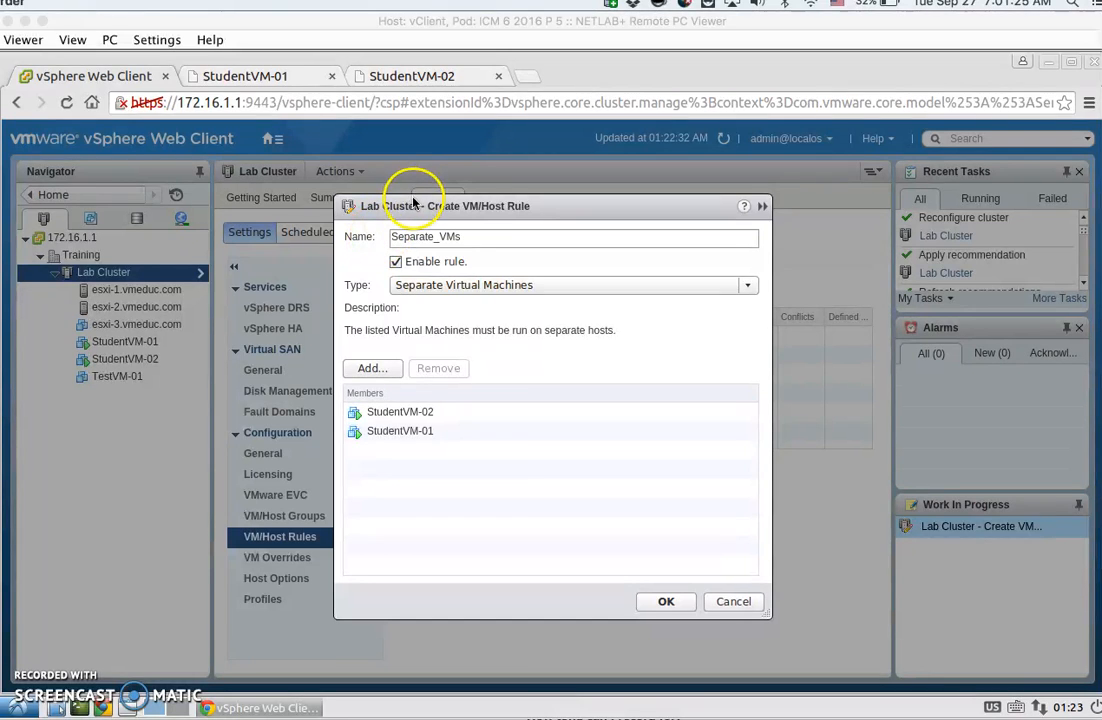
- Create the enabled Separate_VMs rule of type Separate Virtual Machines with StudentVM-02 and StudentVM-01 as members
drag(438, 214, 446, 226)
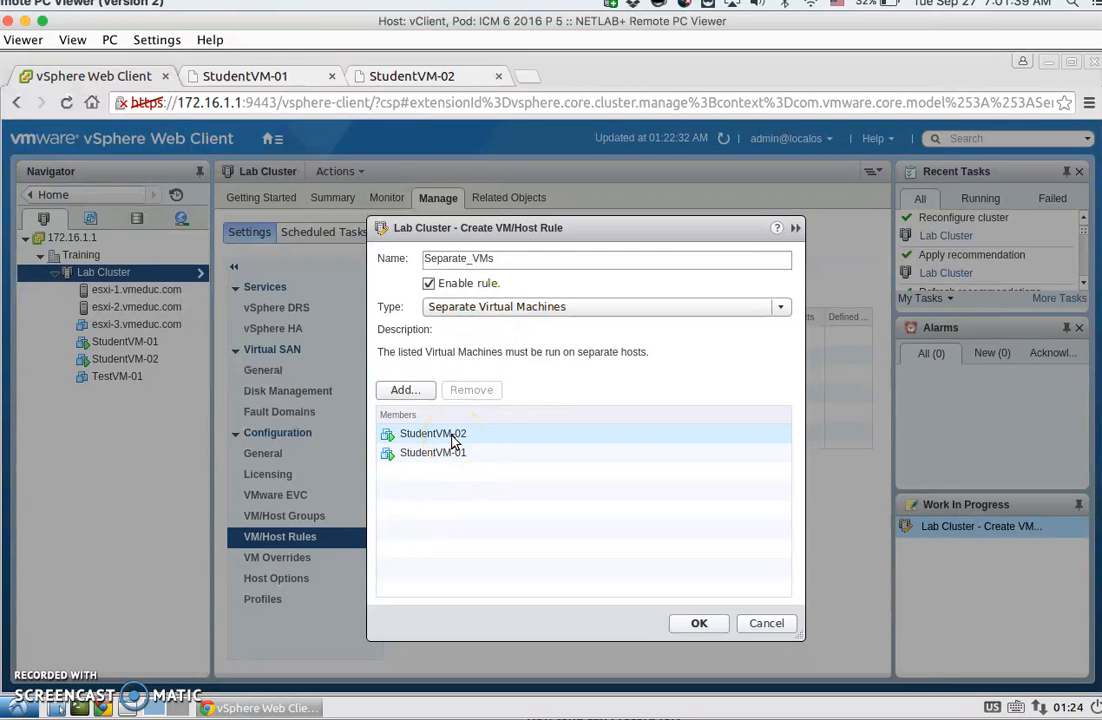
click(700, 623)
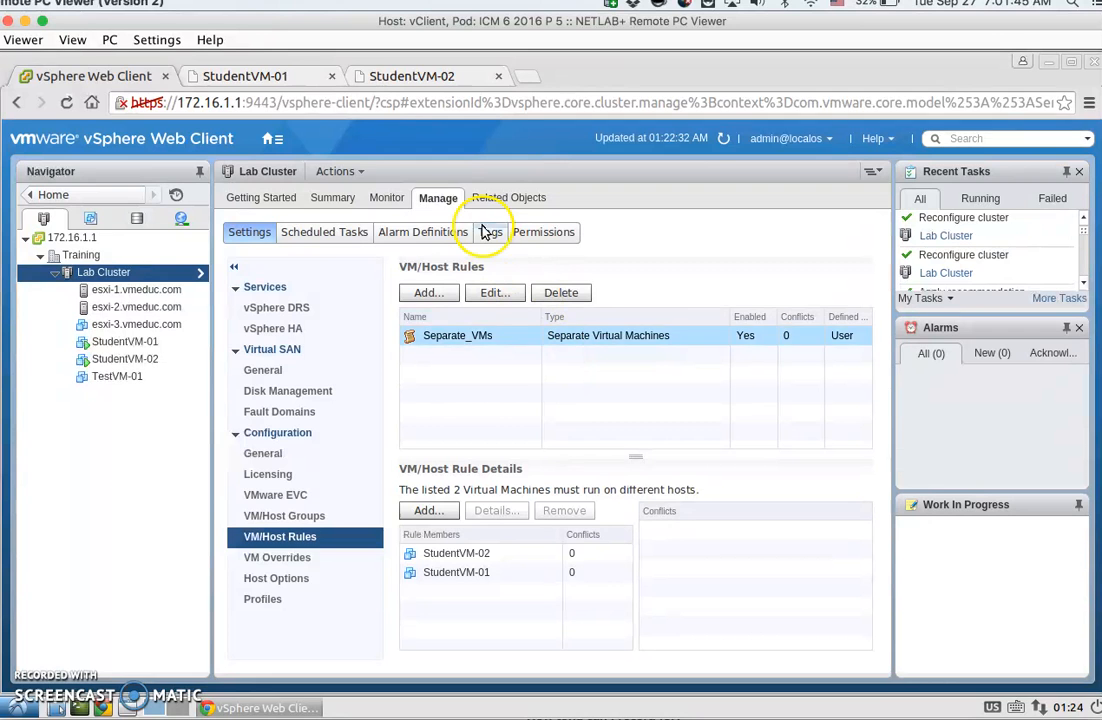
- Apply the load-balancing recommendation to migrate StudentVM-01 from esxi-1 to esxi-2 under the separation rule, and refresh the data
click(393, 204)
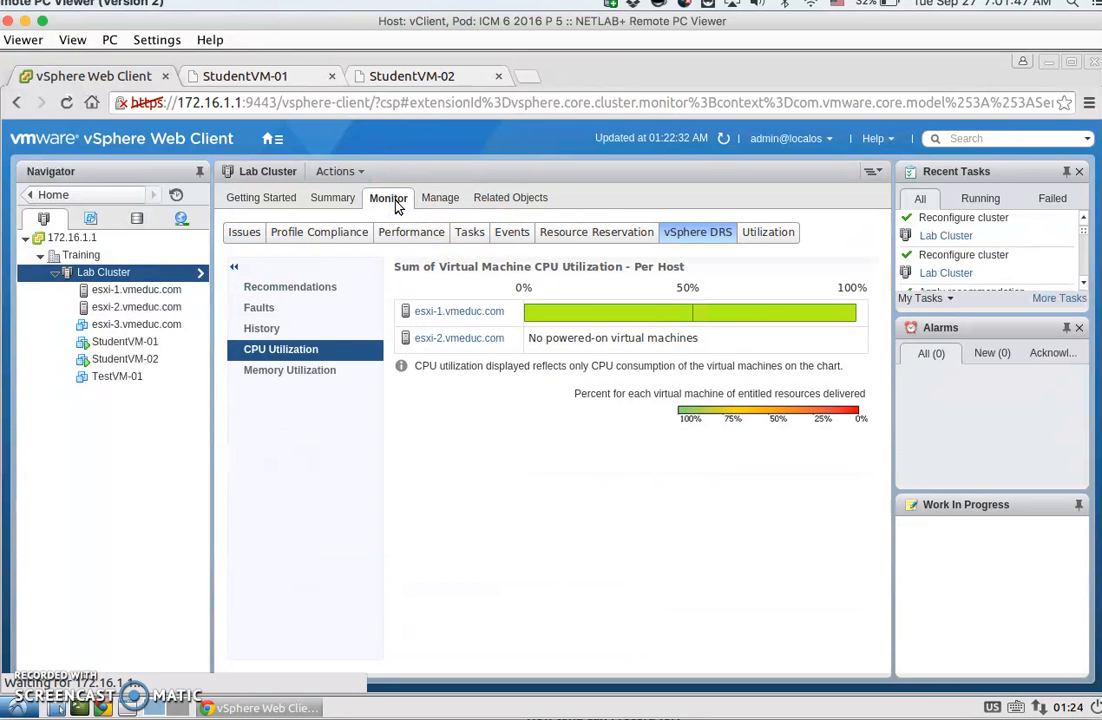
click(300, 296)
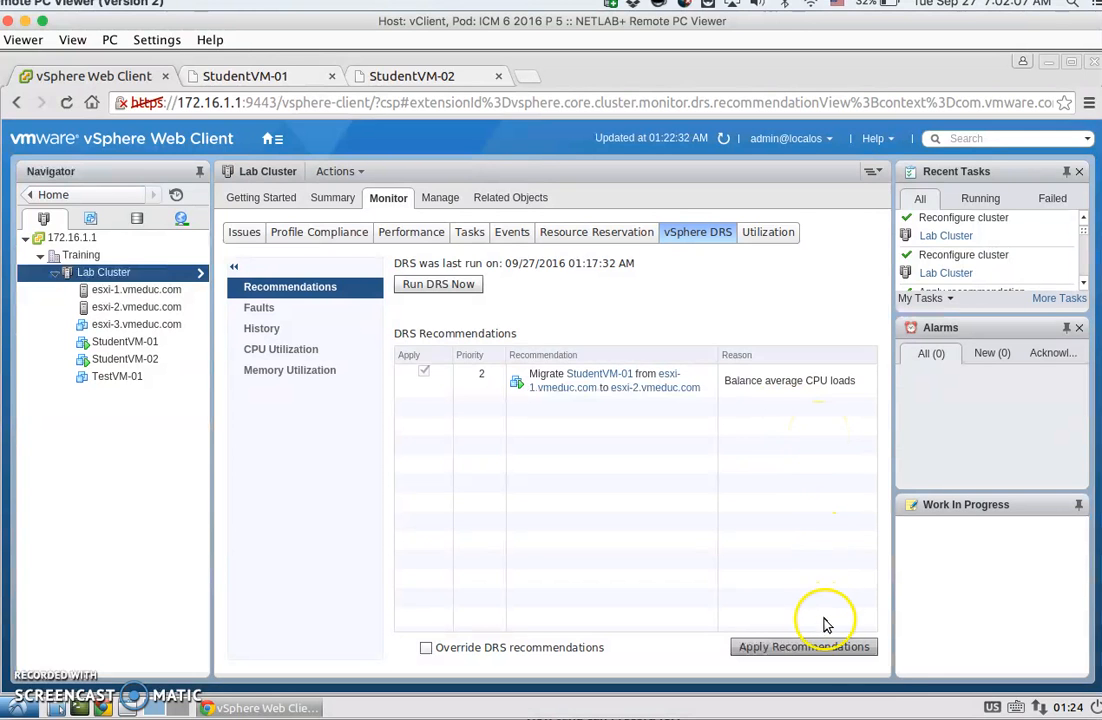
click(789, 647)
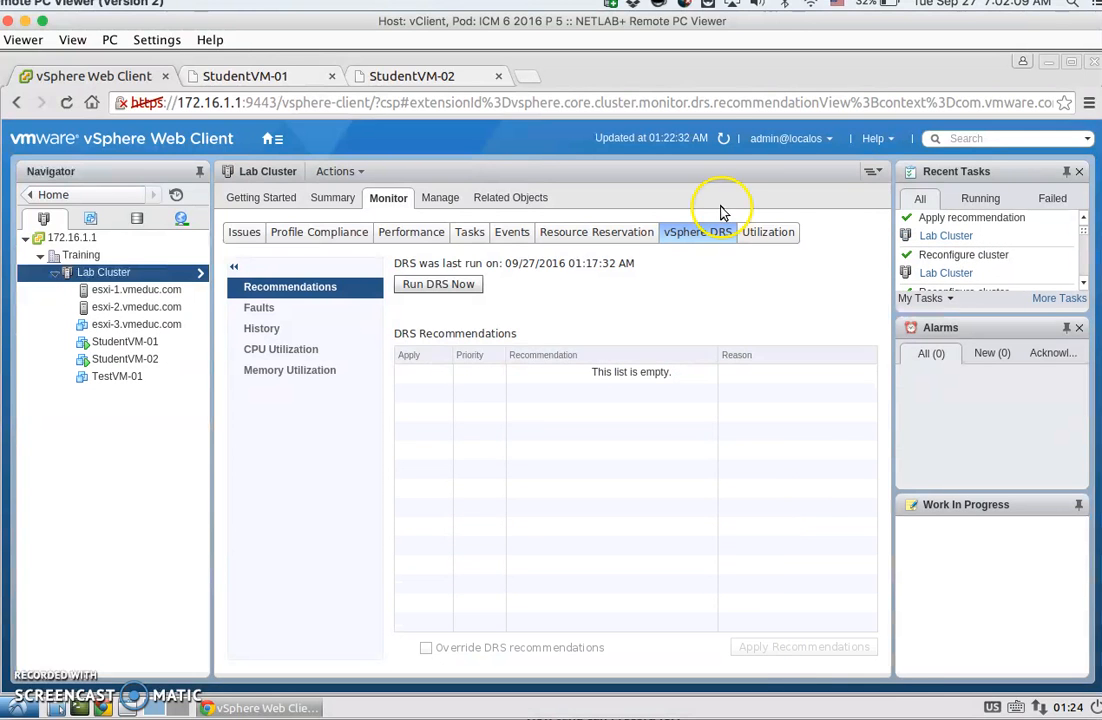
click(725, 141)
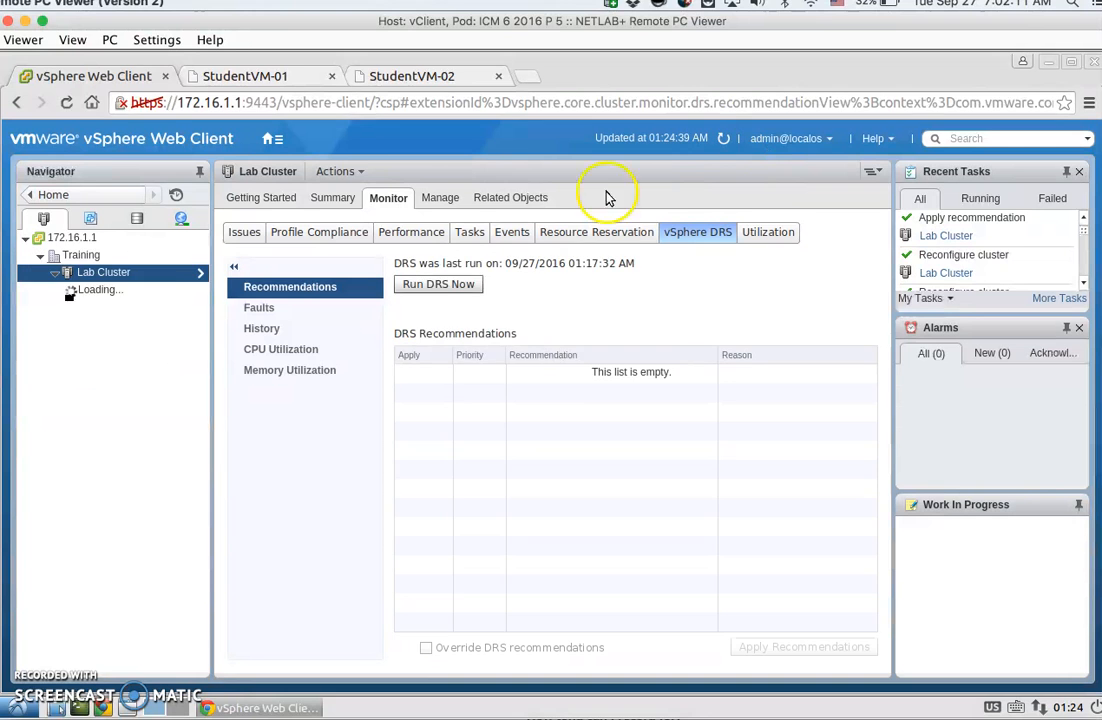
- Check the refreshed CPU utilization per host and inspect the virtual machine running on esxi-1
click(272, 352)
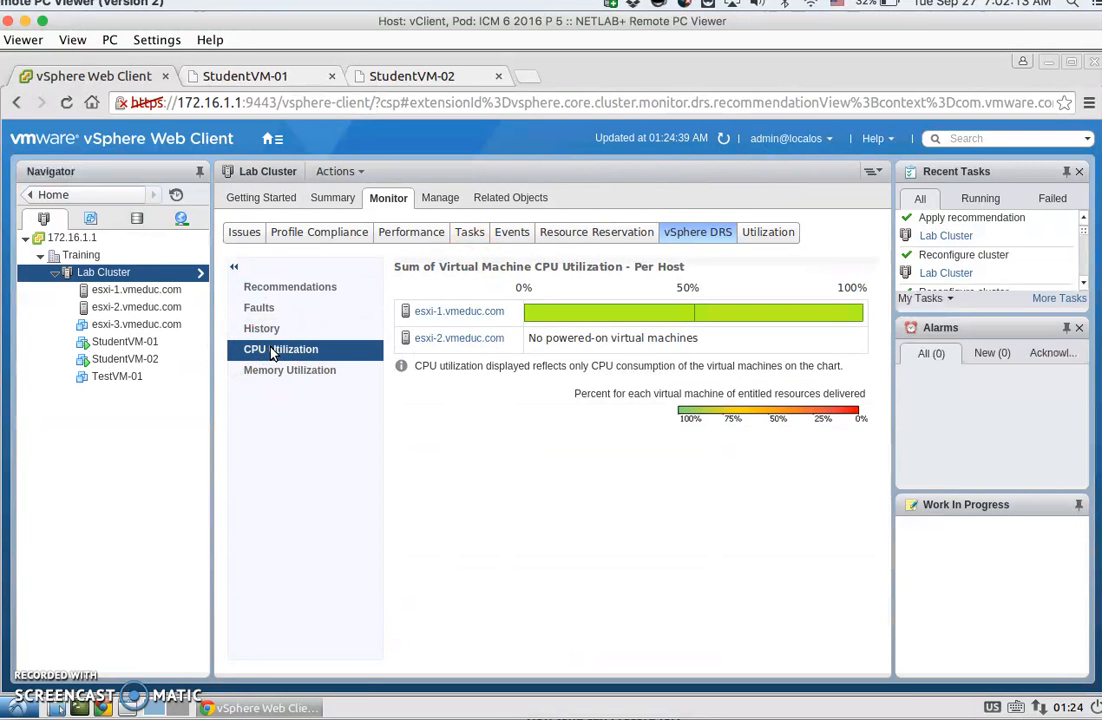
click(721, 139)
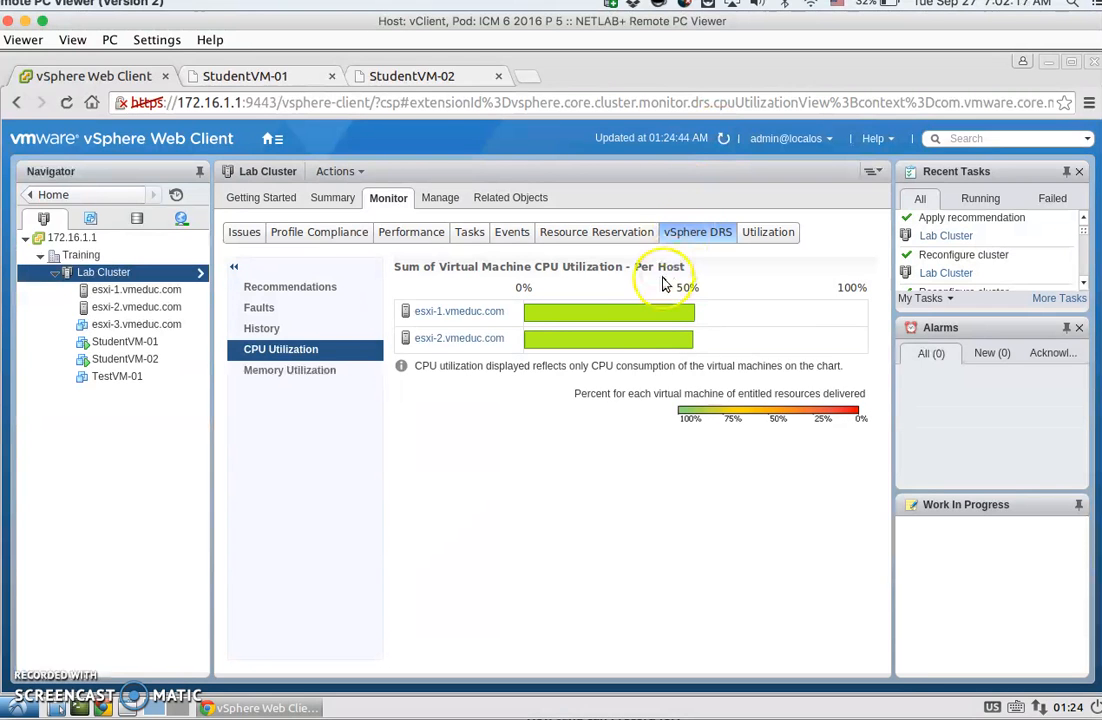
mouse_move(676, 328)
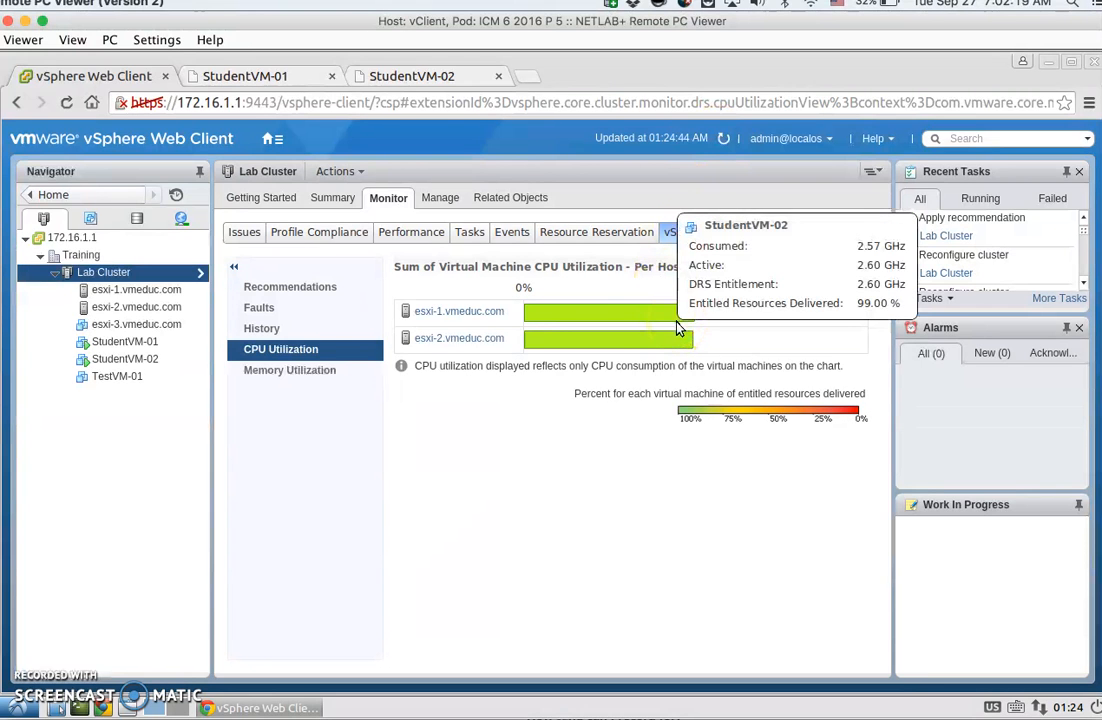
- Delete the Separate_VMs rule from Lab Cluster's VM/Host rules
click(440, 200)
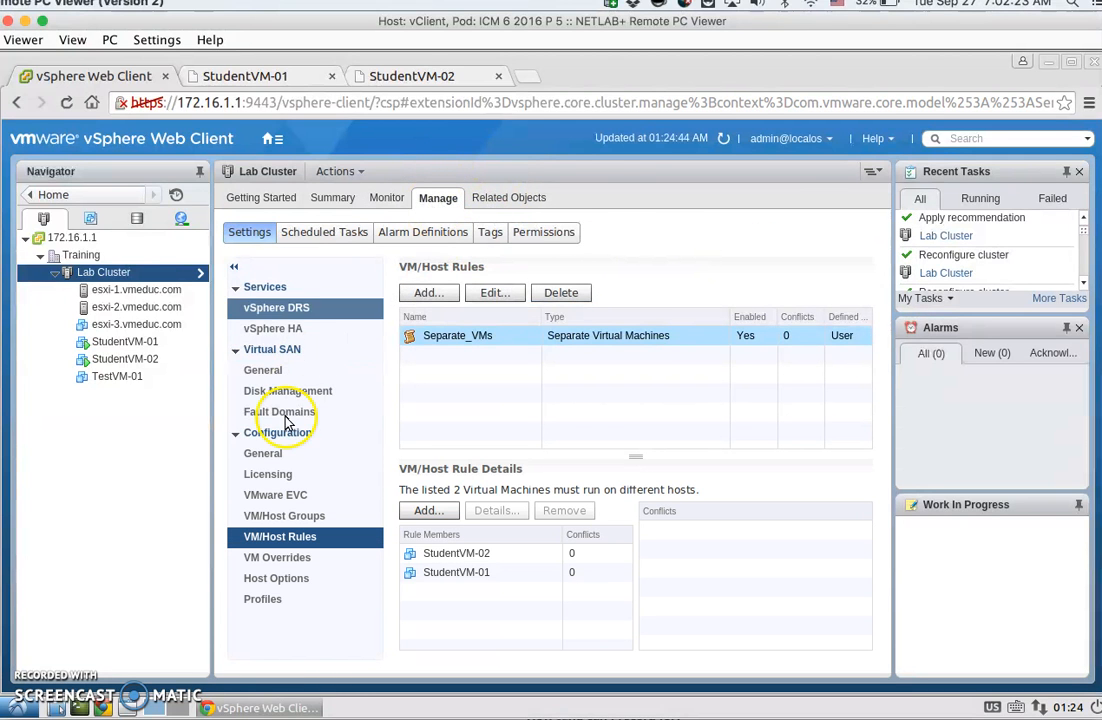
click(566, 293)
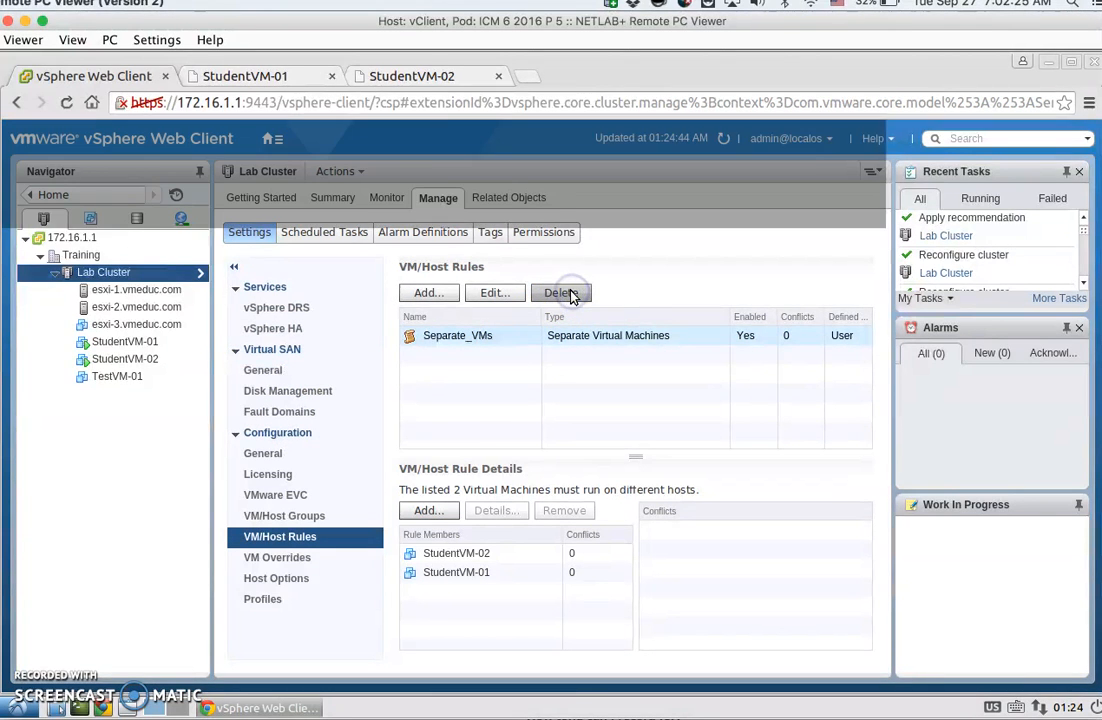
click(516, 436)
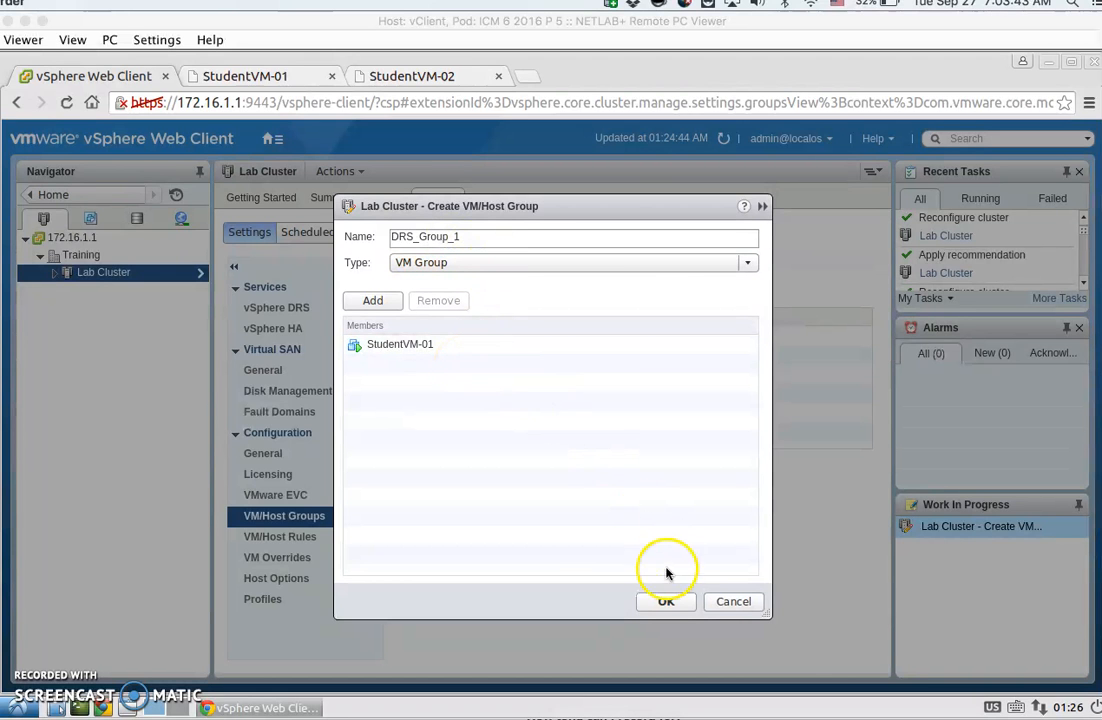
- Create a VM group named DRS_Group_1 in Lab Cluster with StudentVM-01 as its member
click(663, 601)
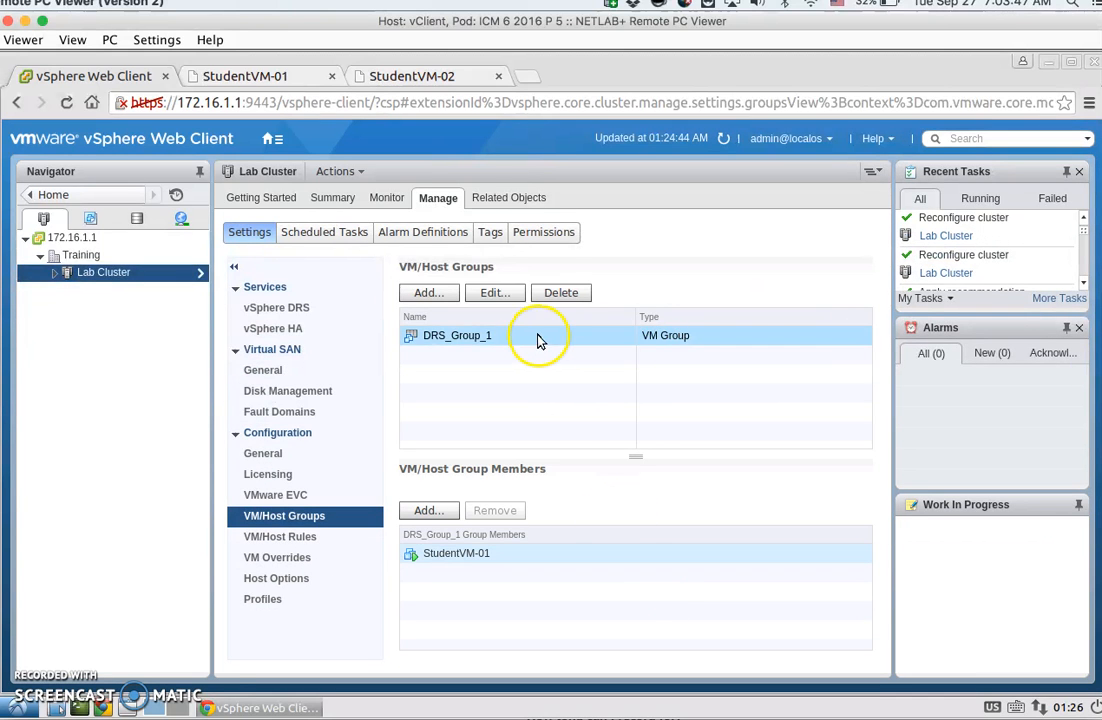
- Create a host group named DRS_ESXi in Lab Cluster with esxi-2.vmeduc.com as its member
click(432, 296)
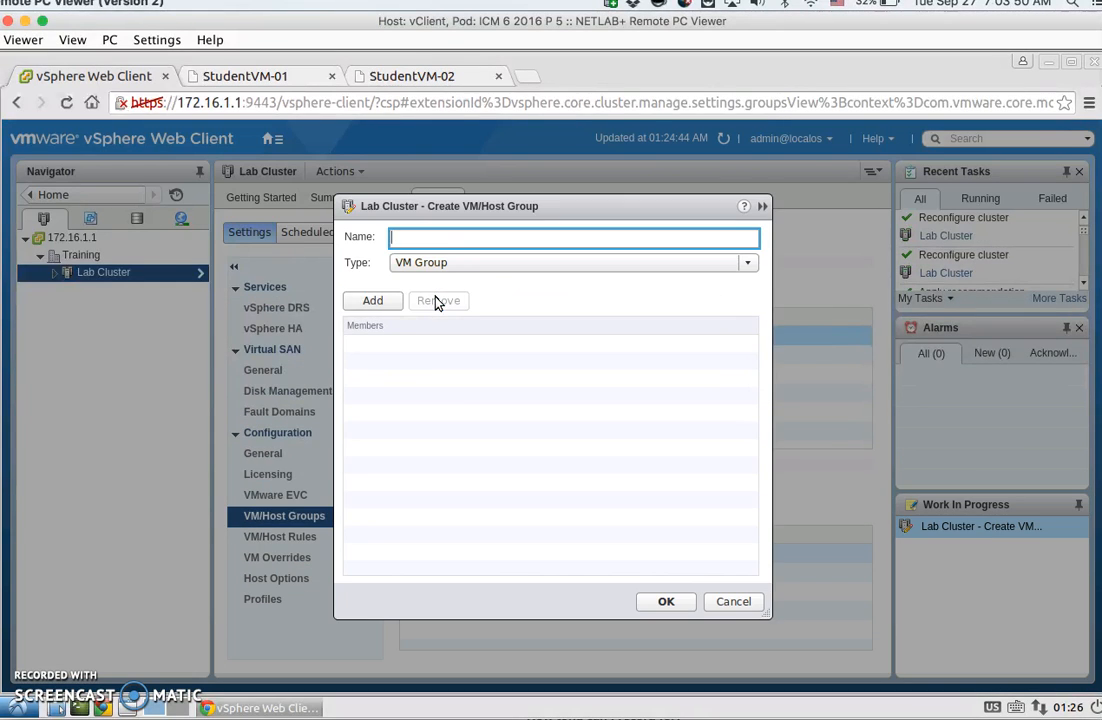
click(480, 242)
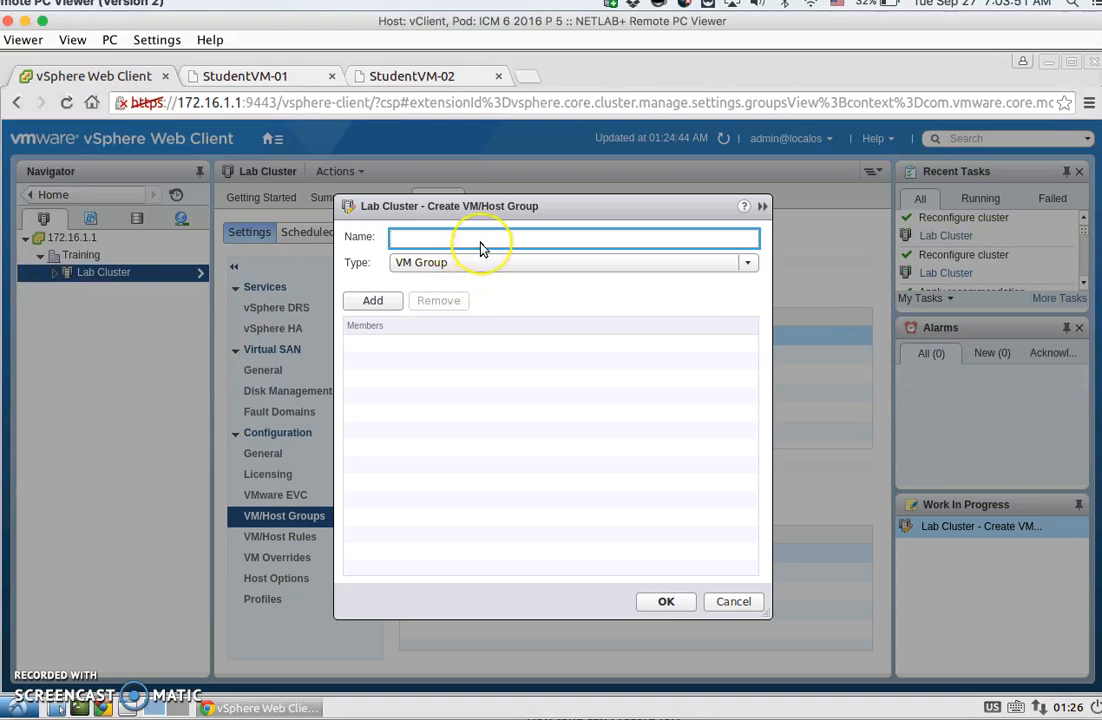
text(DRS_ESXi)
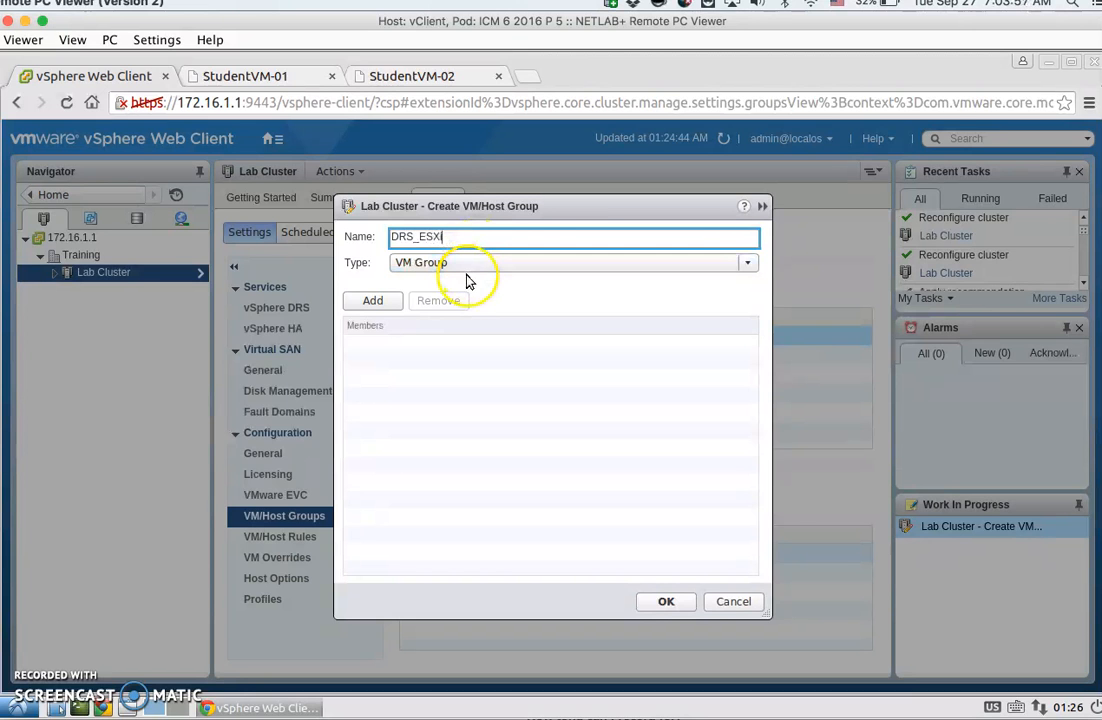
click(430, 262)
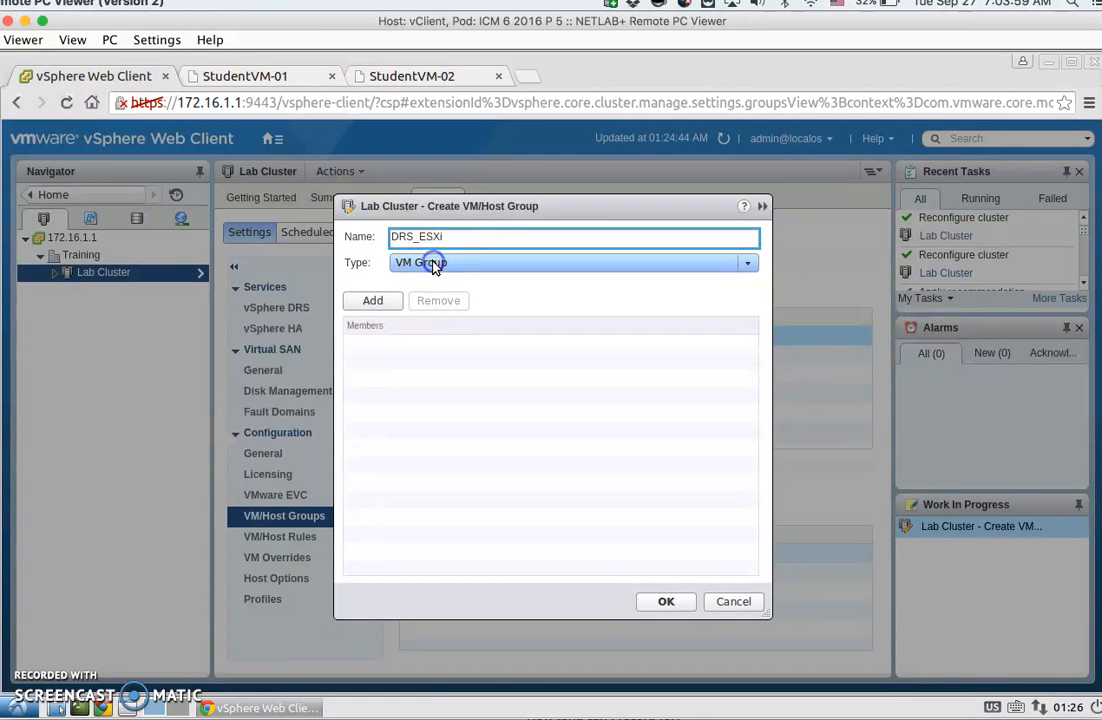
click(433, 300)
click(386, 302)
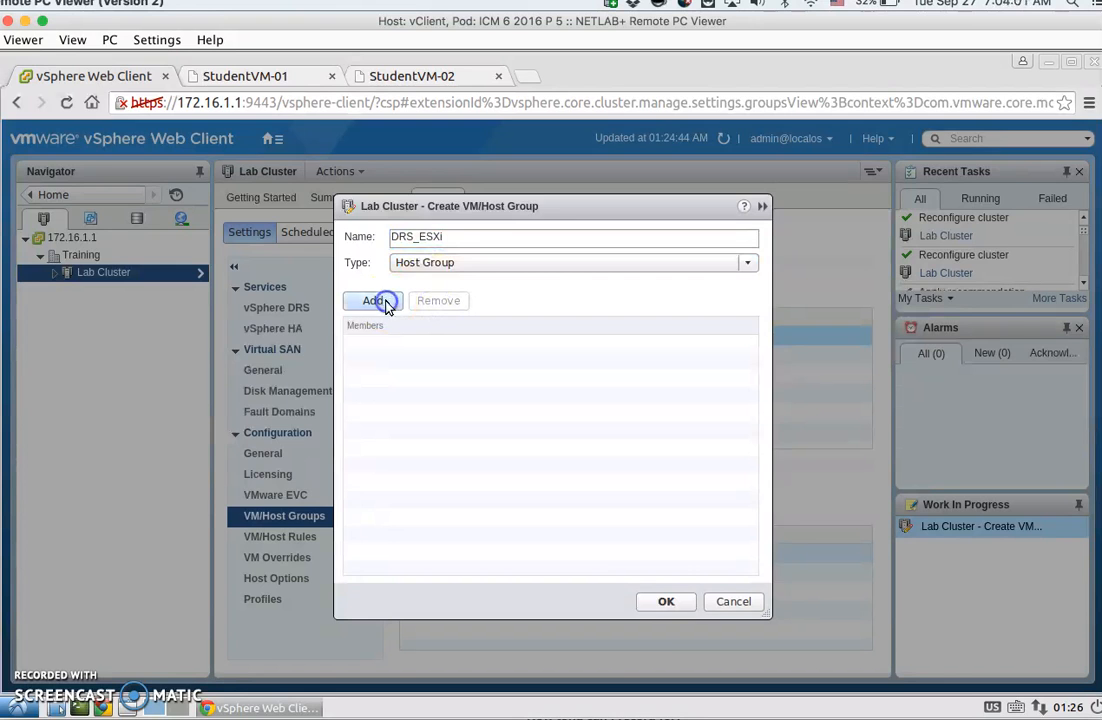
click(401, 359)
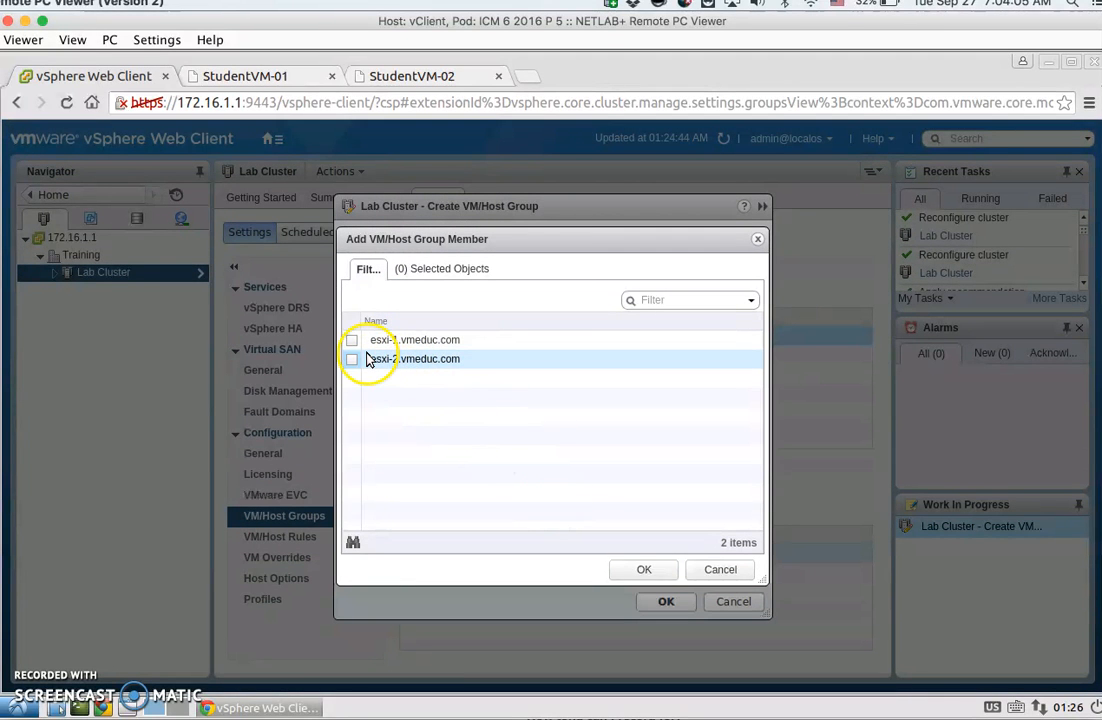
click(351, 360)
click(648, 569)
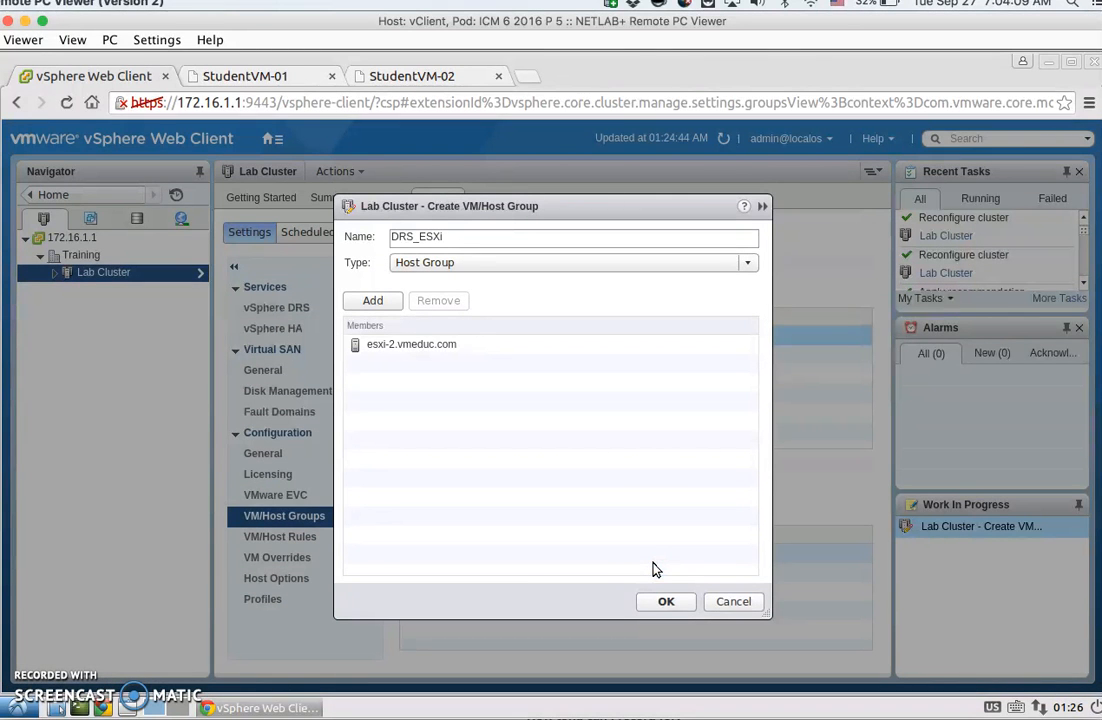
click(668, 597)
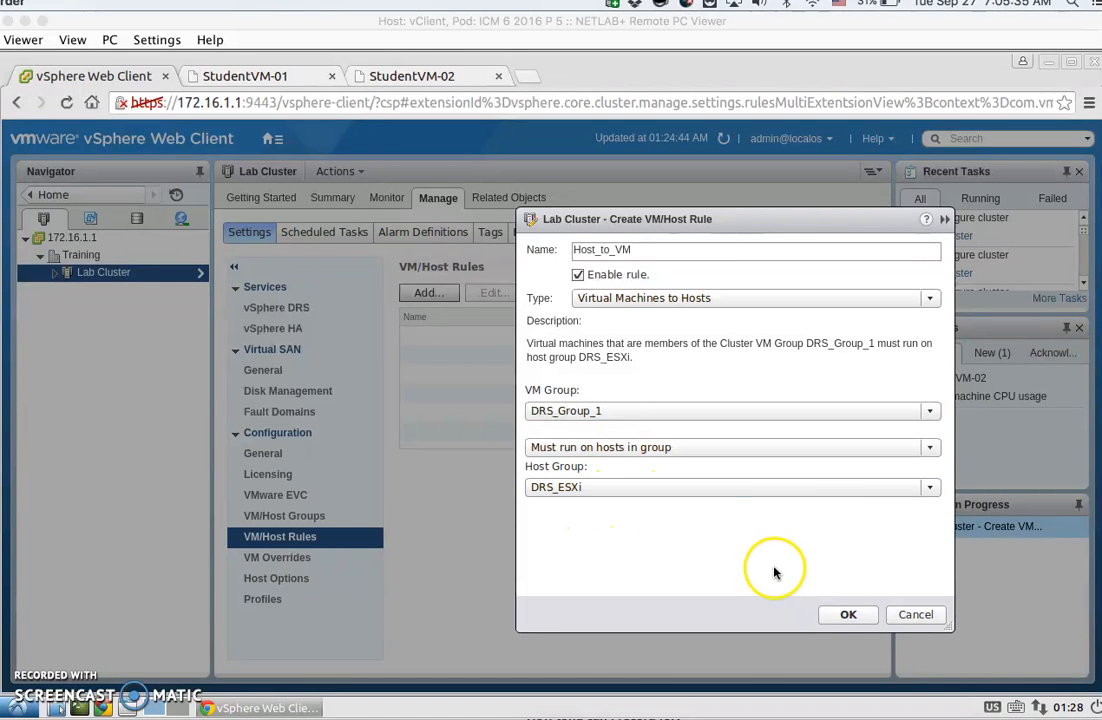
- Save the enabled Host_to_VM rule requiring VM group DRS_Group_1 to run on hosts in group DRS_ESXi
click(848, 615)
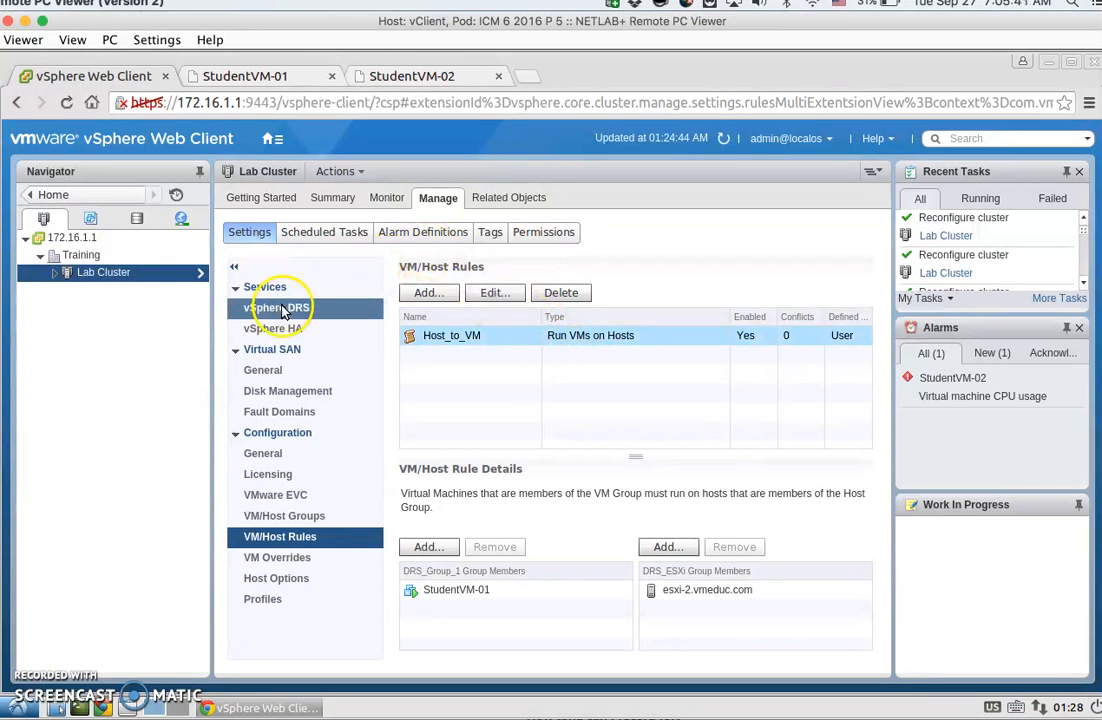
- Run DRS on Lab Cluster from its DRS recommendations and refresh the displayed data
click(386, 198)
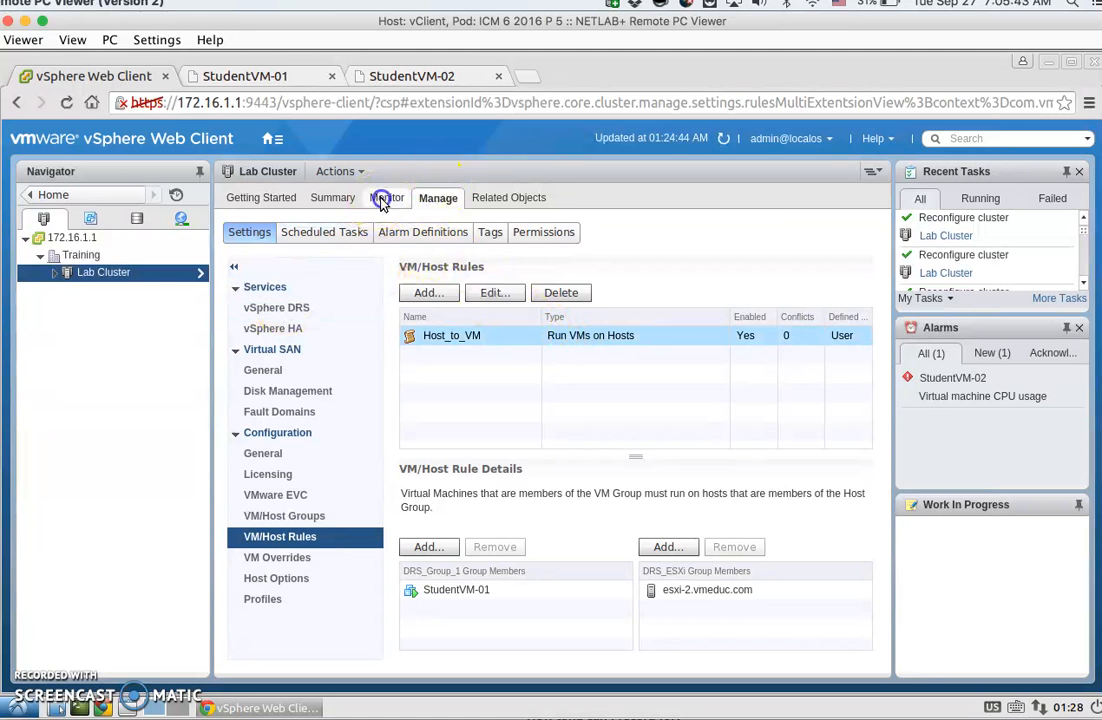
click(280, 290)
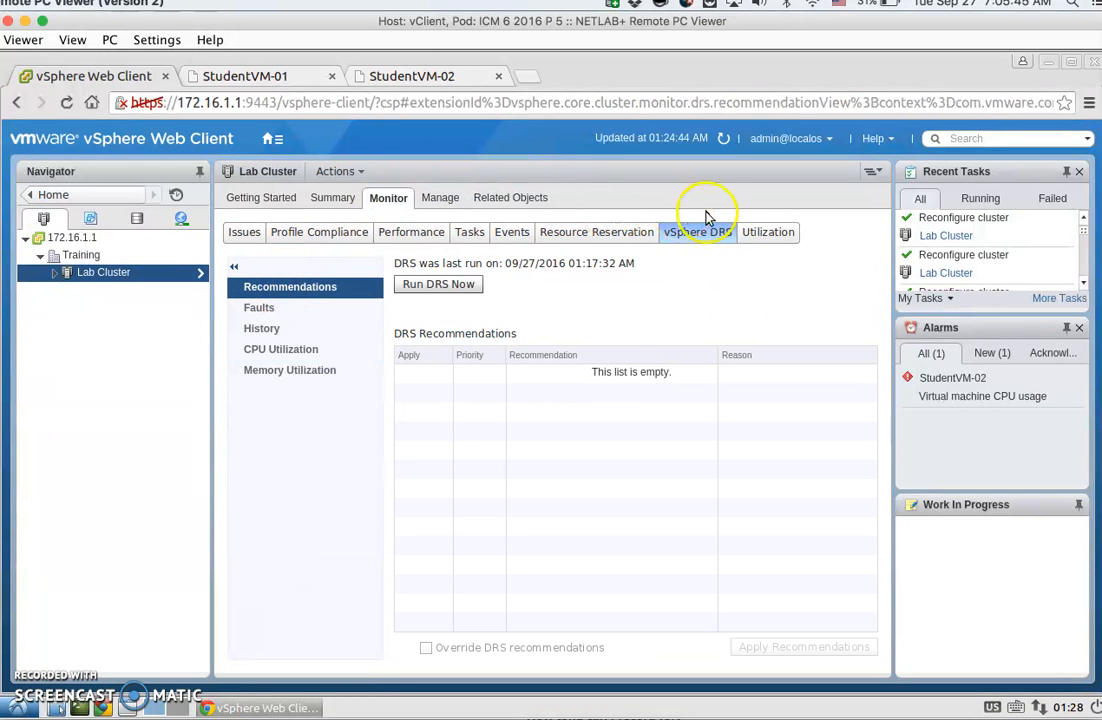
click(470, 286)
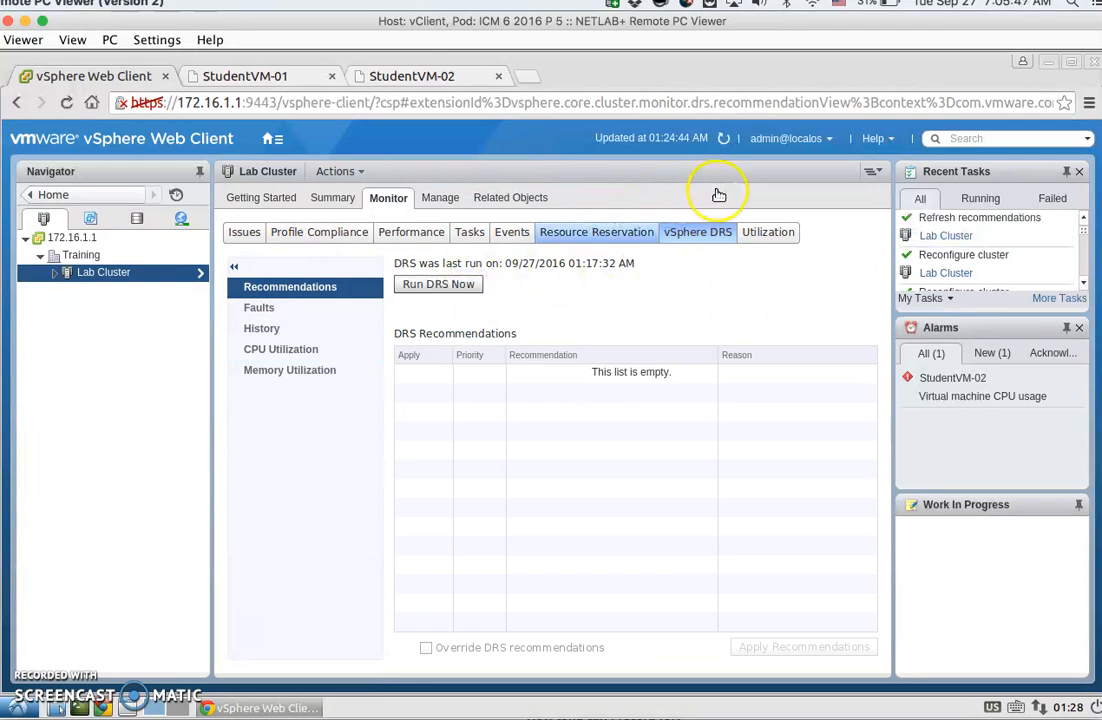
click(722, 139)
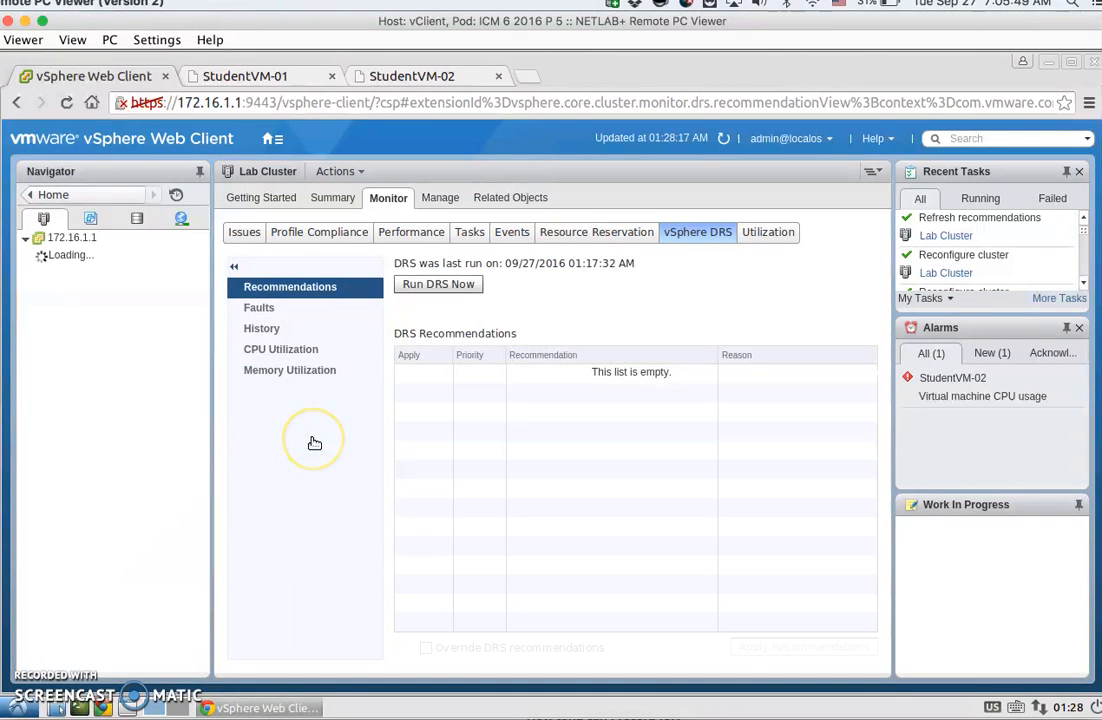